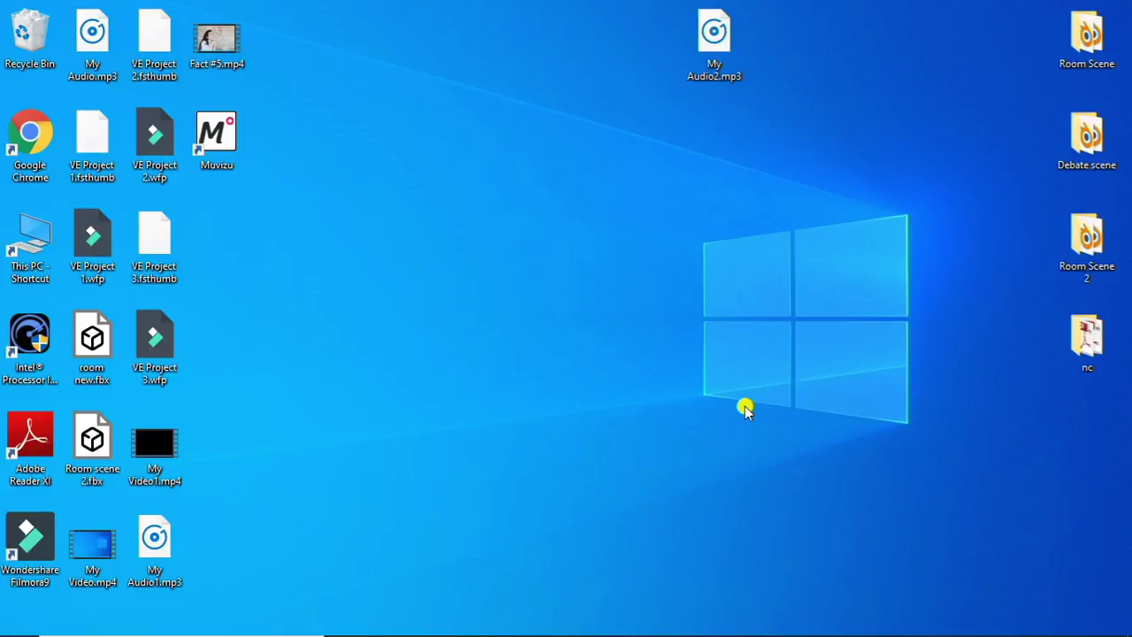
Launch Blender and start a new 2D Animation file from the splash screen
{"action": "left_click", "coordinate": [466, 617]}
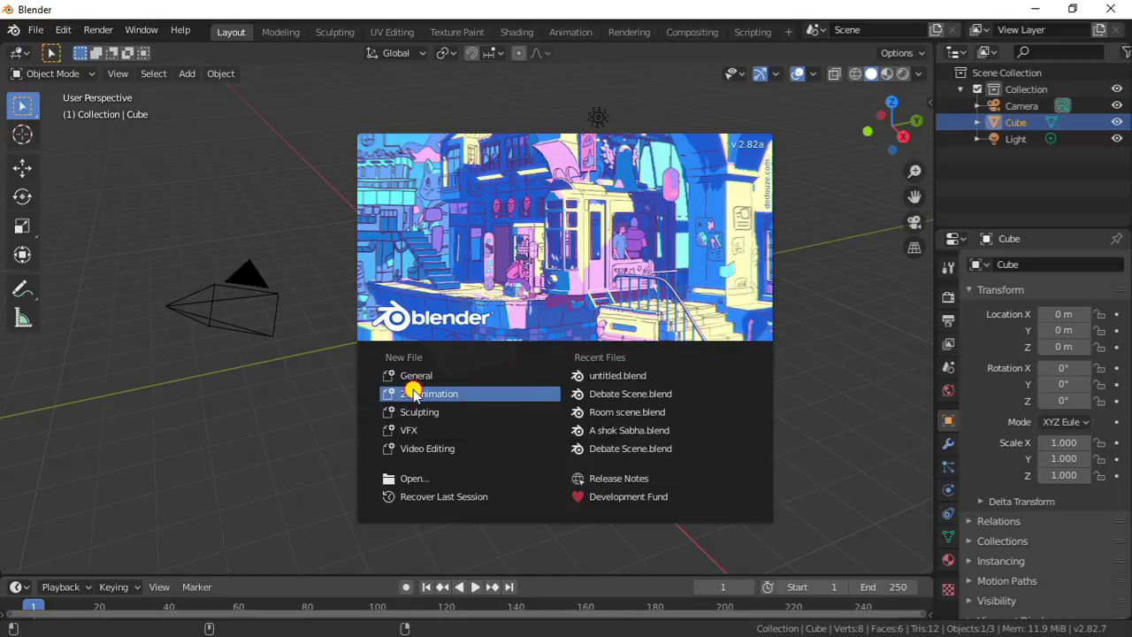
{"action": "left_click", "coordinate": [447, 405]}
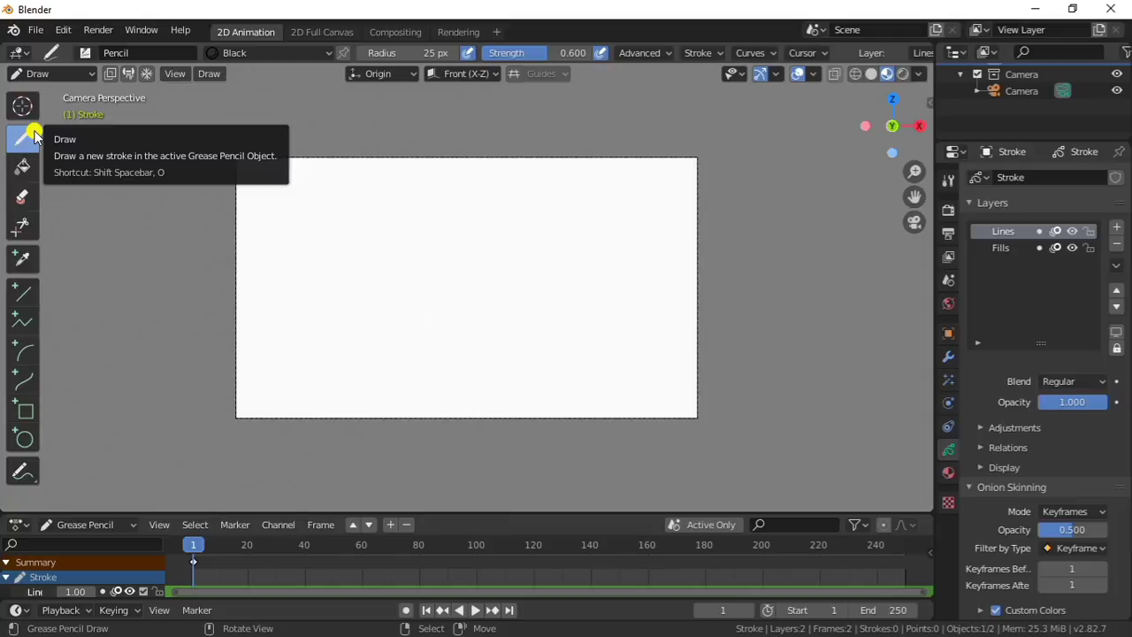
Select the Draw tool and sketch a freehand pencil stroke on the canvas
{"action": "left_click", "coordinate": [24, 139]}
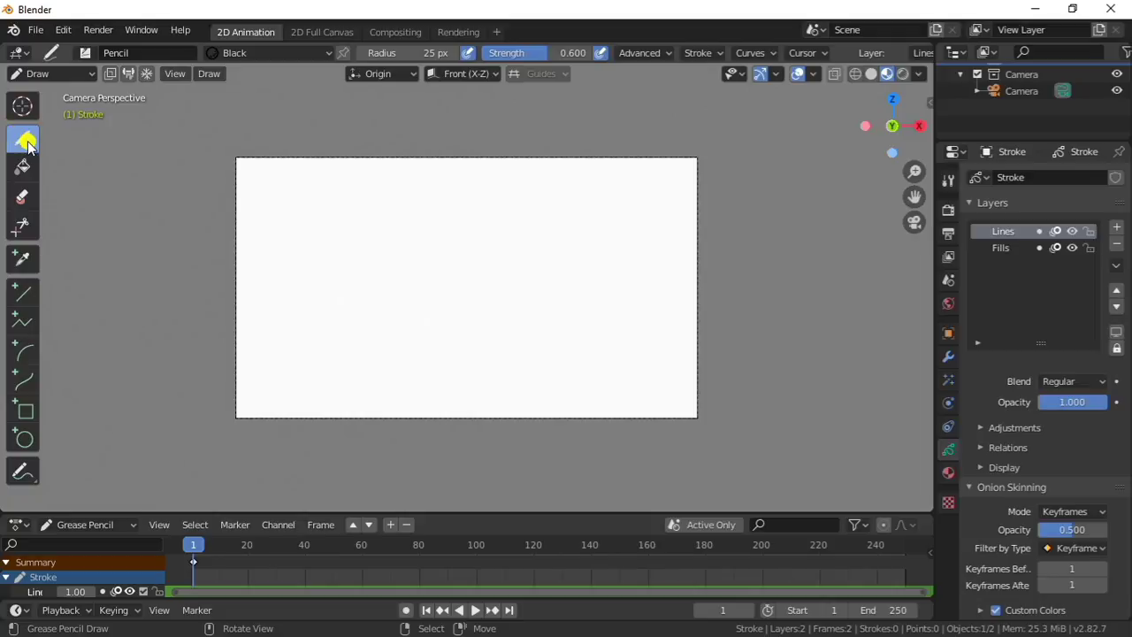
{"action": "mouse_move", "coordinate": [489, 238]}
{"action": "left_mouse_down"}
{"action": "mouse_move", "coordinate": [352, 182]}
{"action": "mouse_move", "coordinate": [457, 377]}
{"action": "left_mouse_up"}
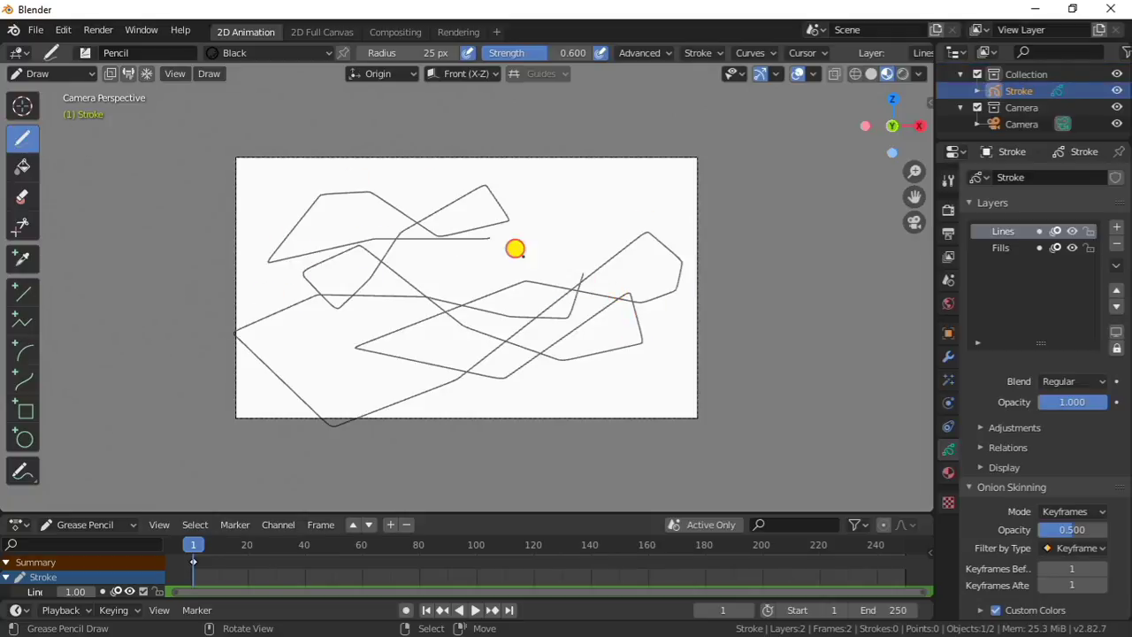
Add looping pencil strokes, enlarge the timeline area, and step ahead to frame 5
{"action": "left_click_drag", "start_coordinate": [259, 387], "coordinate": [693, 284]}
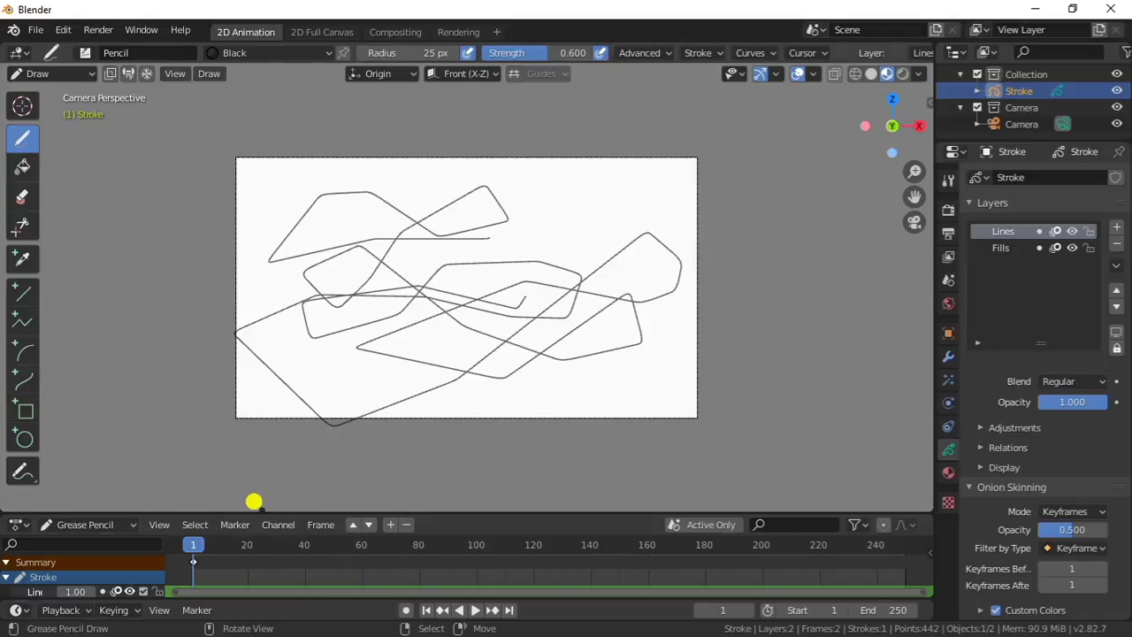
{"action": "left_click_drag", "start_coordinate": [258, 513], "coordinate": [280, 416]}
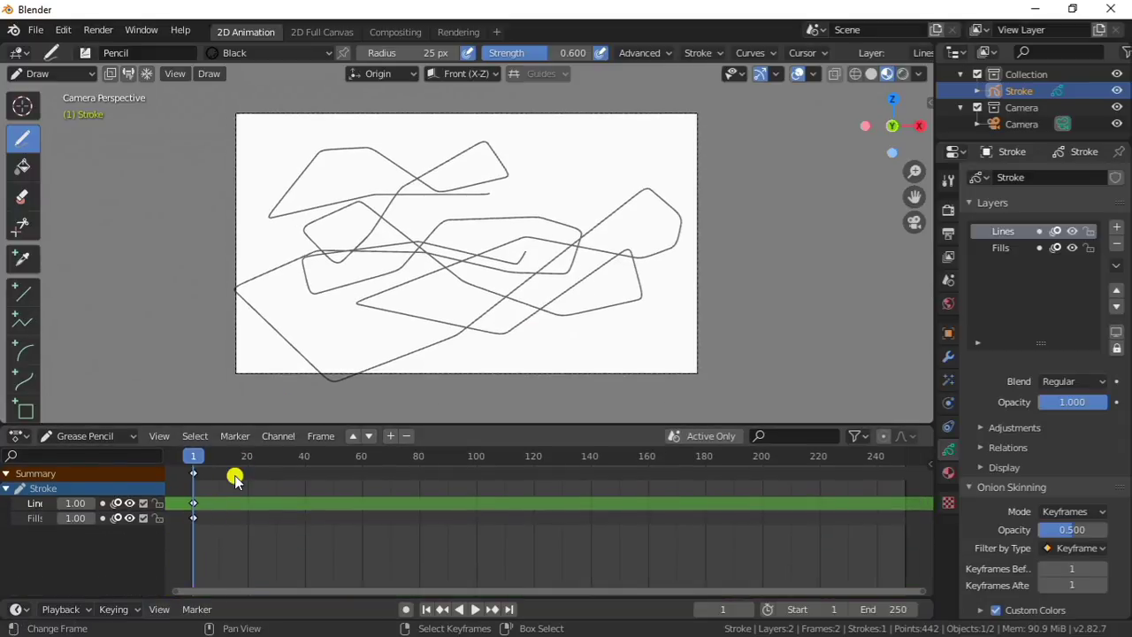
{"action": "key", "text": "Right"}
Draw new shapes on frame 9 (top right) and frame 14 (left)
{"action": "key", "text": "Right"}
{"action": "key", "text": "Right"}
{"action": "key", "text": "Right"}
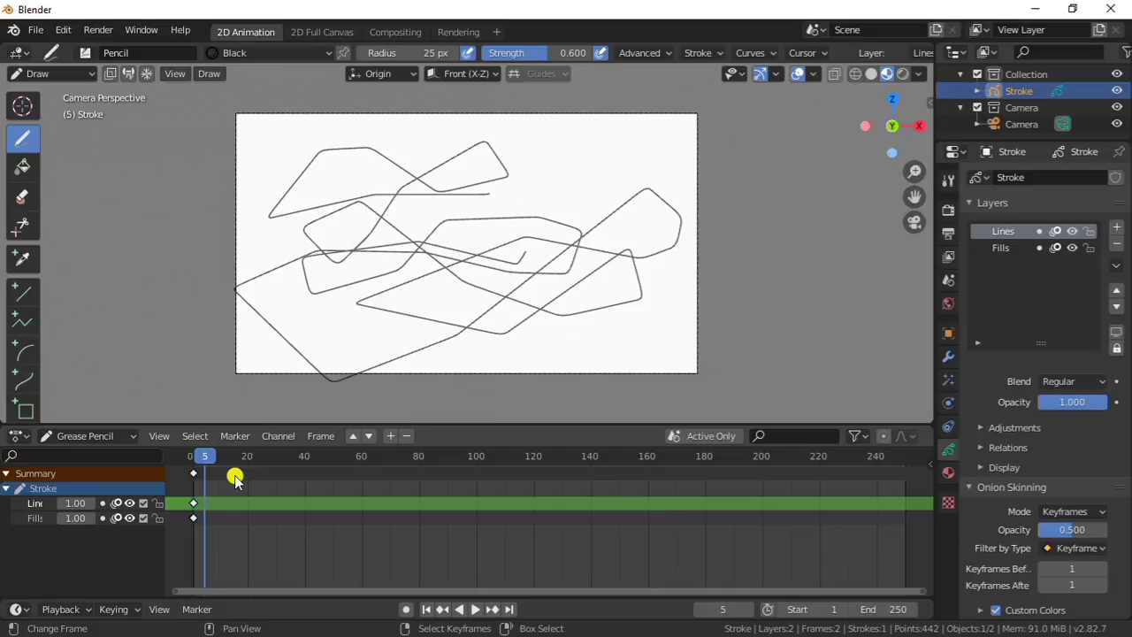
{"action": "key", "text": "Right"}
{"action": "key", "text": "Right"}
{"action": "key", "text": "Right"}
{"action": "key", "text": "i"}
{"action": "left_click_drag", "start_coordinate": [544, 178], "coordinate": [589, 168]}
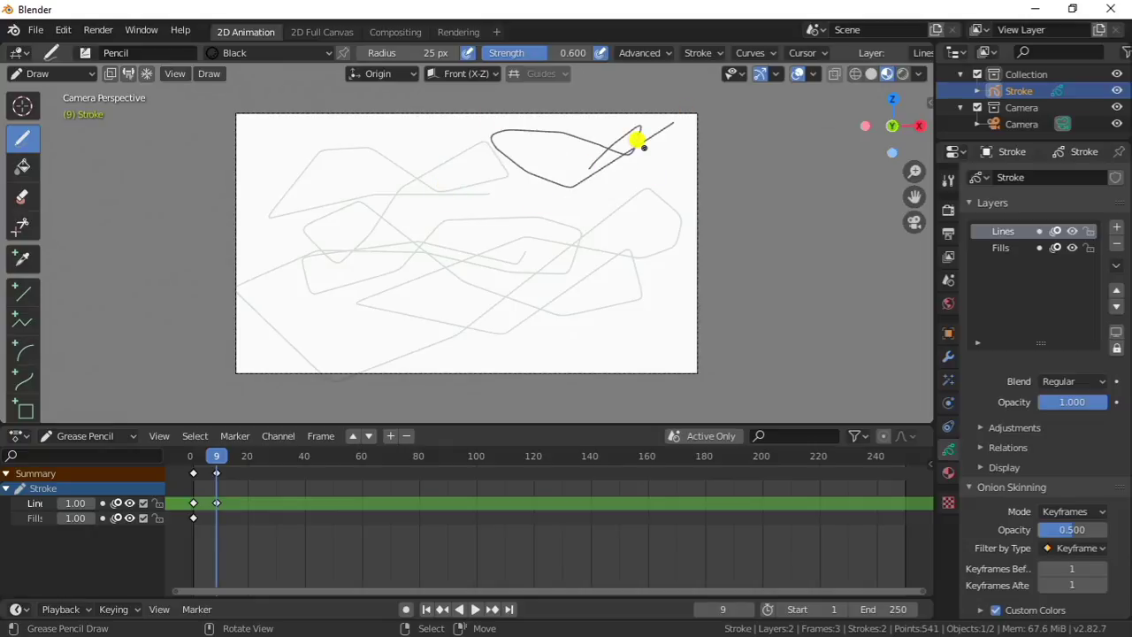
{"action": "key", "text": "Right"}
{"action": "key", "text": "Right"}
{"action": "key", "text": "Right"}
{"action": "mouse_move", "coordinate": [334, 197]}
{"action": "left_mouse_down"}
{"action": "mouse_move", "coordinate": [366, 254]}
{"action": "mouse_move", "coordinate": [493, 273]}
{"action": "left_mouse_up"}
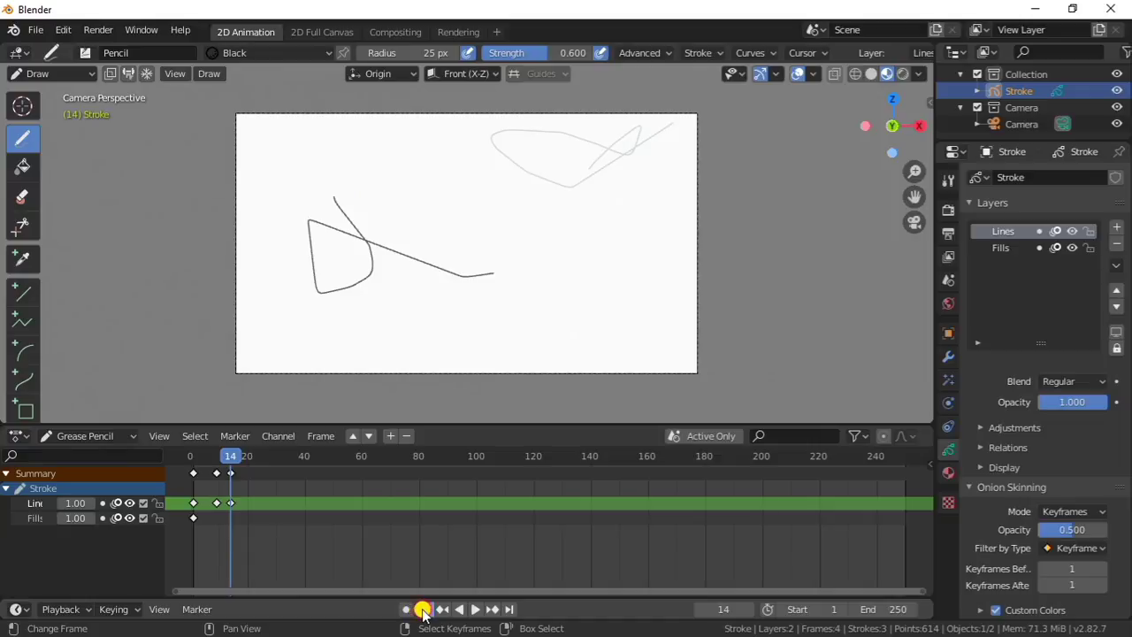
Play the animation, stop it, and return to the first frame
{"action": "left_click", "coordinate": [478, 610]}
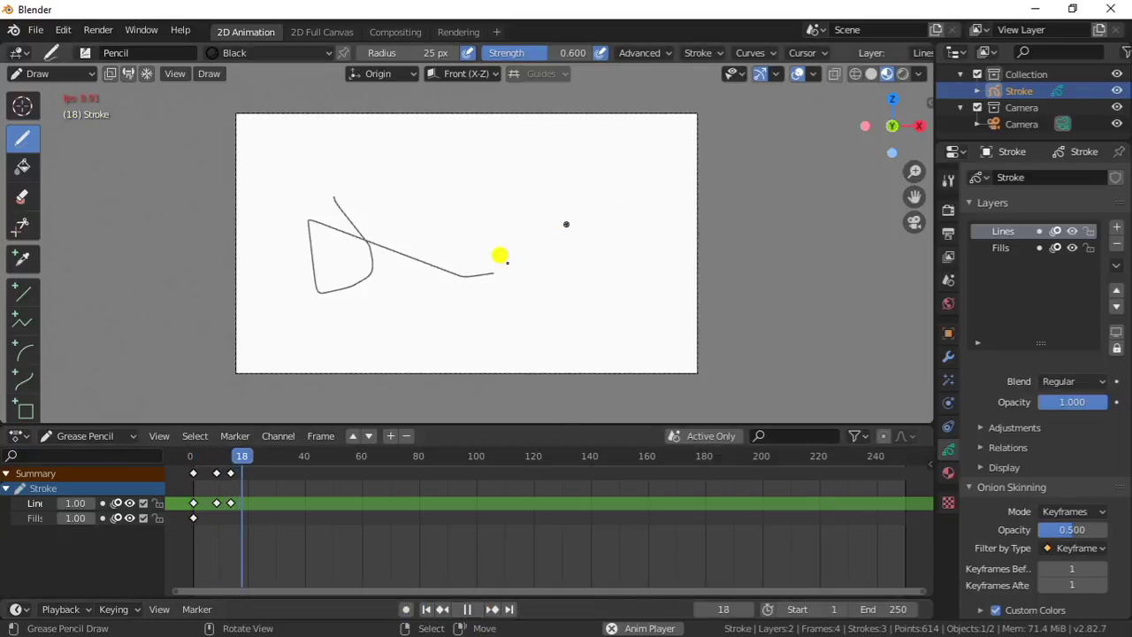
{"action": "left_click", "coordinate": [464, 610]}
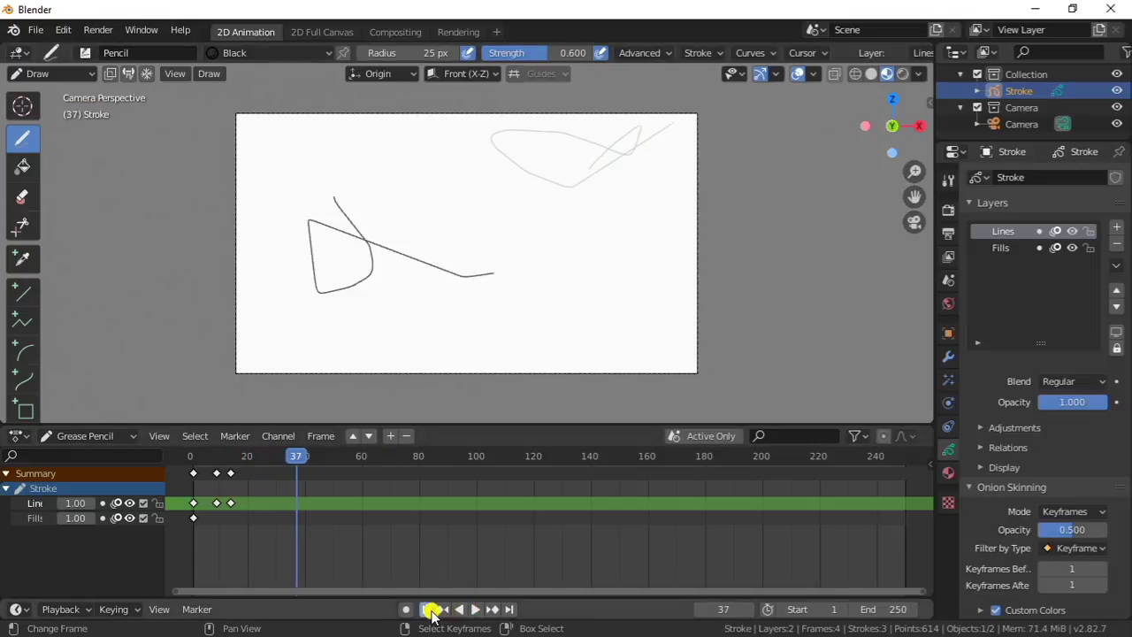
{"action": "left_click", "coordinate": [430, 610]}
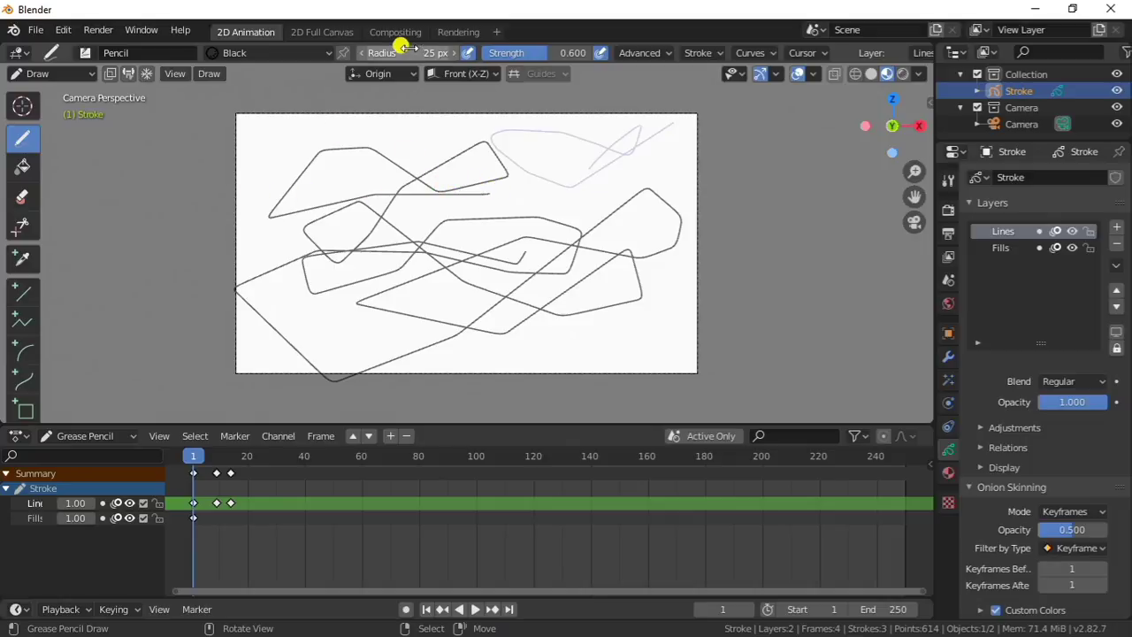
Set brush radius to 77 px and strength to 1.000, drawing a thick grey and a bold black stroke
{"action": "left_click_drag", "start_coordinate": [392, 54], "coordinate": [452, 52]}
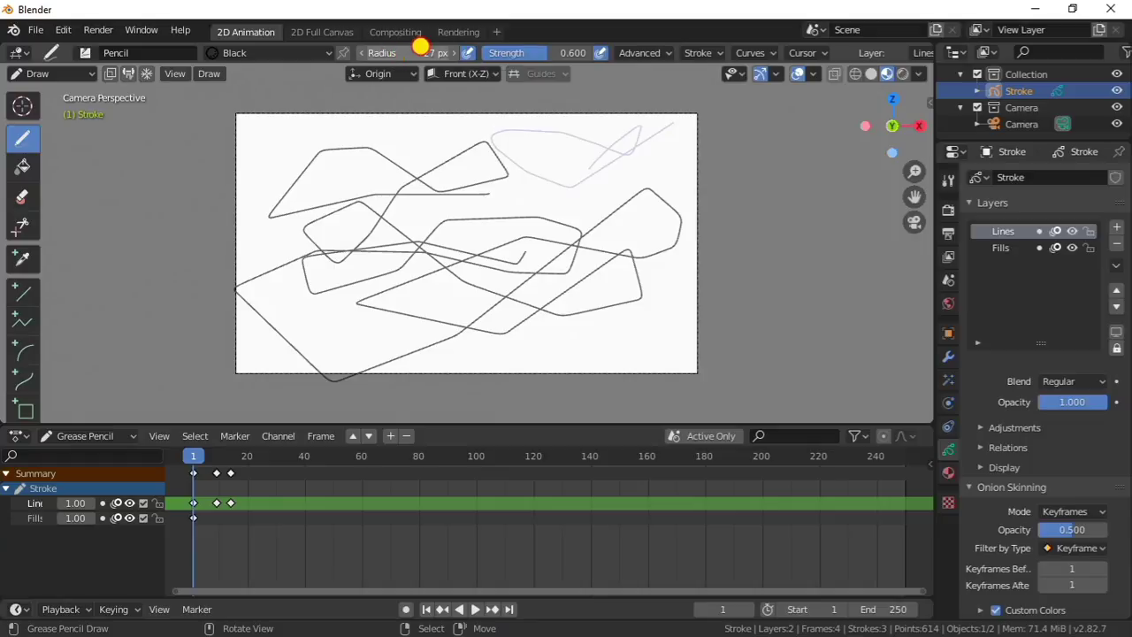
{"action": "mouse_move", "coordinate": [529, 141]}
{"action": "left_mouse_down"}
{"action": "mouse_move", "coordinate": [550, 188]}
{"action": "mouse_move", "coordinate": [451, 265]}
{"action": "left_mouse_up"}
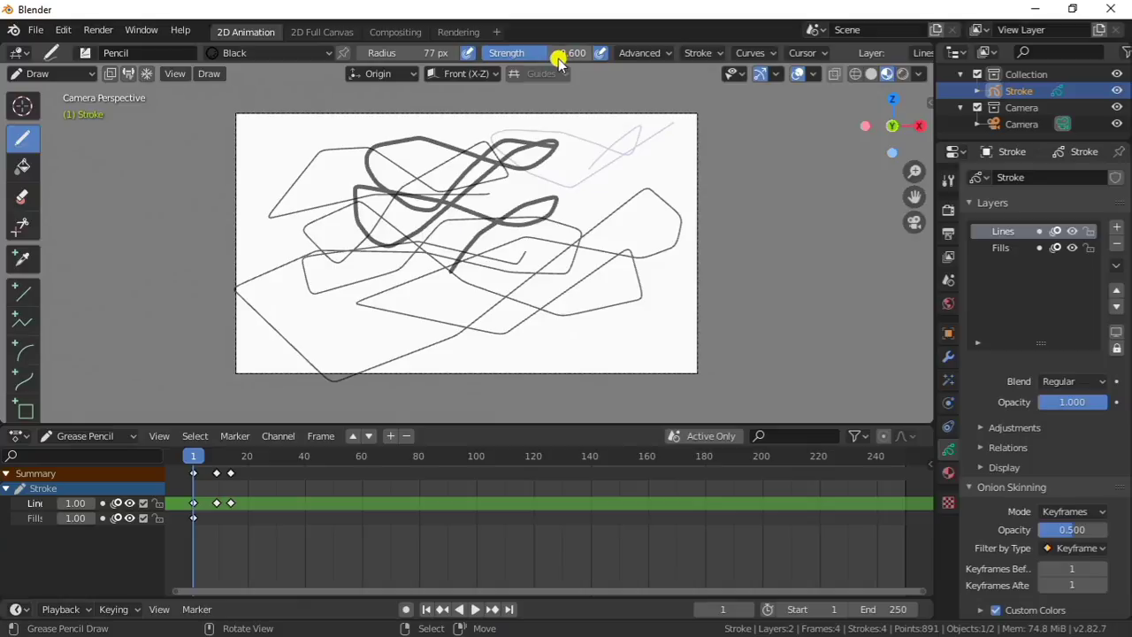
{"action": "left_click_drag", "start_coordinate": [546, 51], "coordinate": [627, 30]}
{"action": "left_click_drag", "start_coordinate": [632, 116], "coordinate": [683, 164]}
{"action": "mouse_move", "coordinate": [623, 129]}
{"action": "left_mouse_down"}
{"action": "mouse_move", "coordinate": [366, 230]}
{"action": "mouse_move", "coordinate": [516, 310]}
{"action": "mouse_move", "coordinate": [533, 263]}
{"action": "mouse_move", "coordinate": [598, 240]}
{"action": "left_mouse_up"}
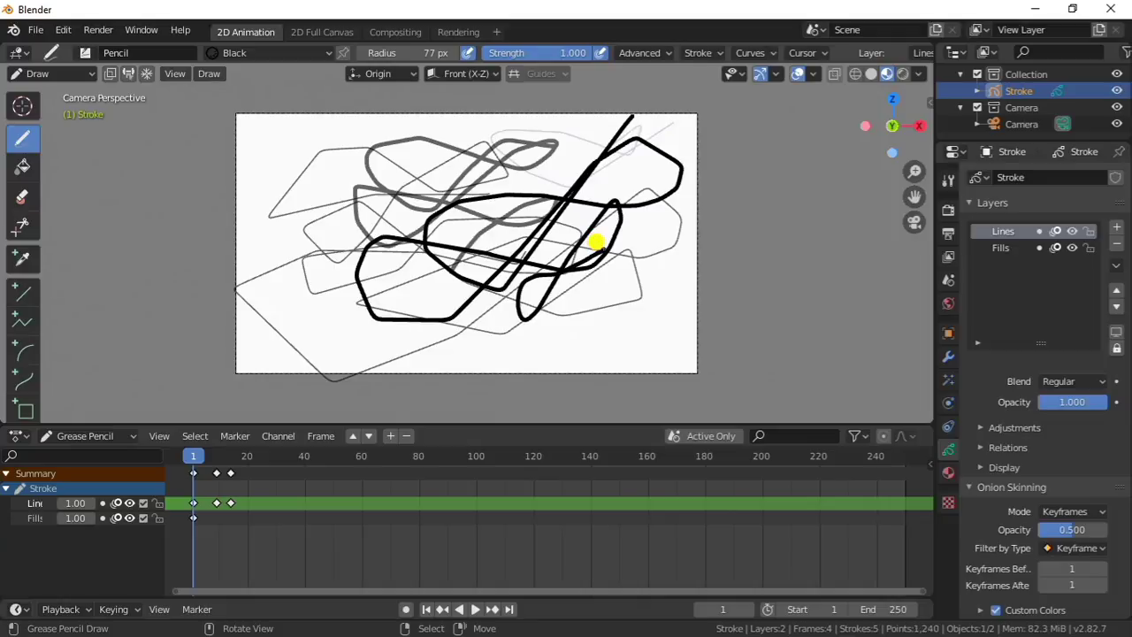
Undo all strokes, restoring 25 px radius and 0.600 strength, and select the Circle tool
{"action": "key", "text": "ctrl"}
{"action": "key", "text": "ctrl+z"}
{"action": "key", "text": "ctrl+z"}
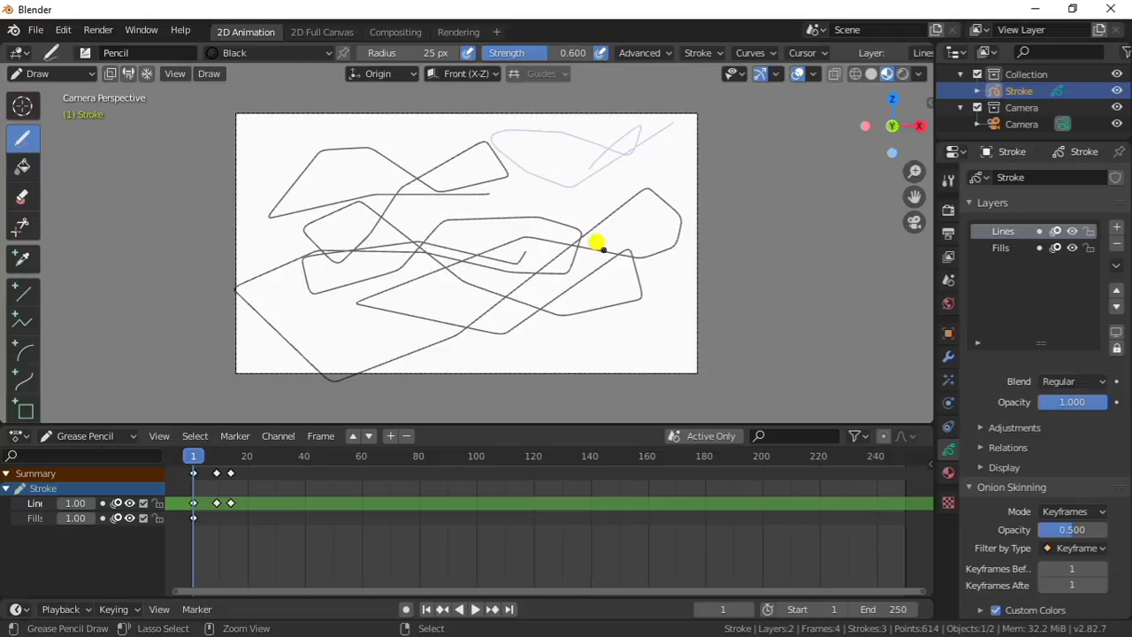
{"action": "key", "text": "ctrl+z"}
{"action": "key", "text": "ctrl+z"}
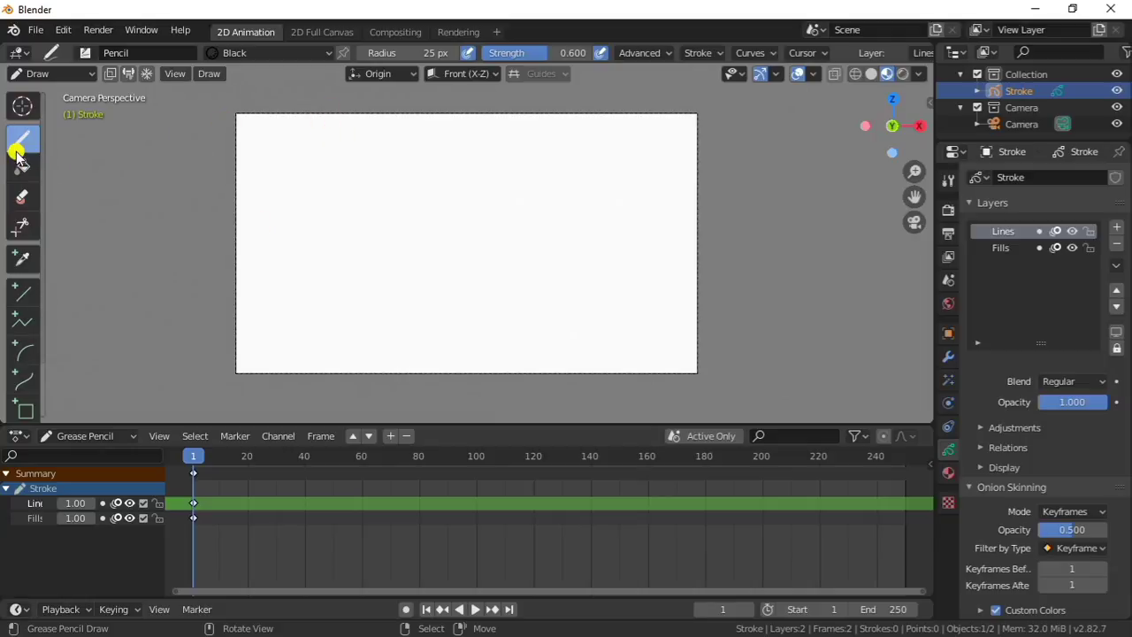
{"action": "scroll", "coordinate": [16, 155], "scroll_direction": "down", "scroll_amount": 3}
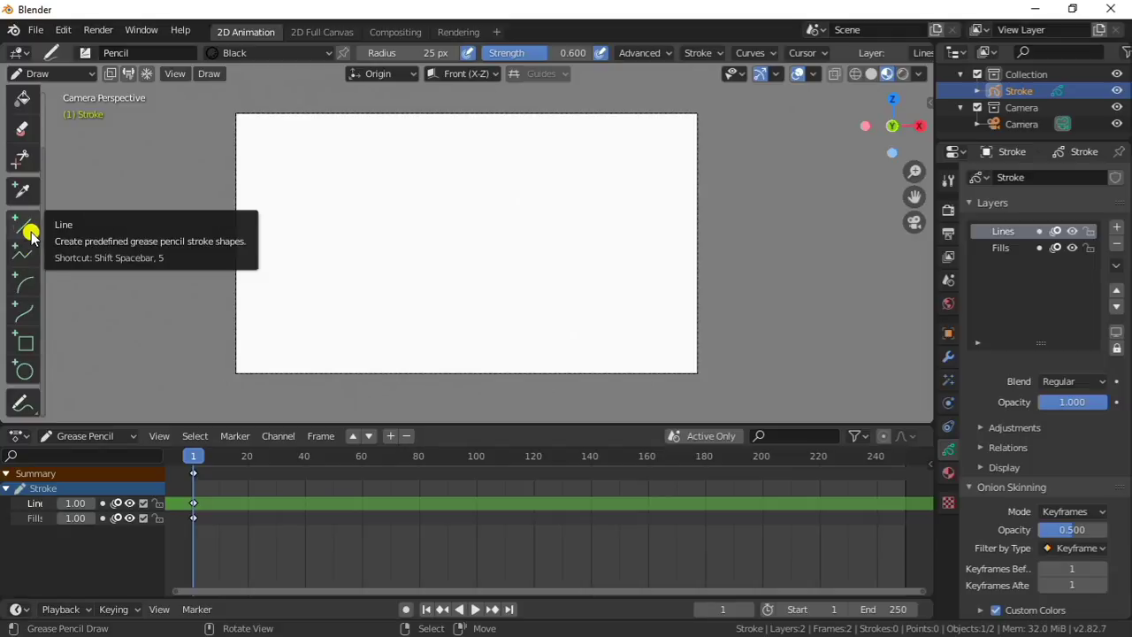
{"action": "left_click", "coordinate": [21, 370]}
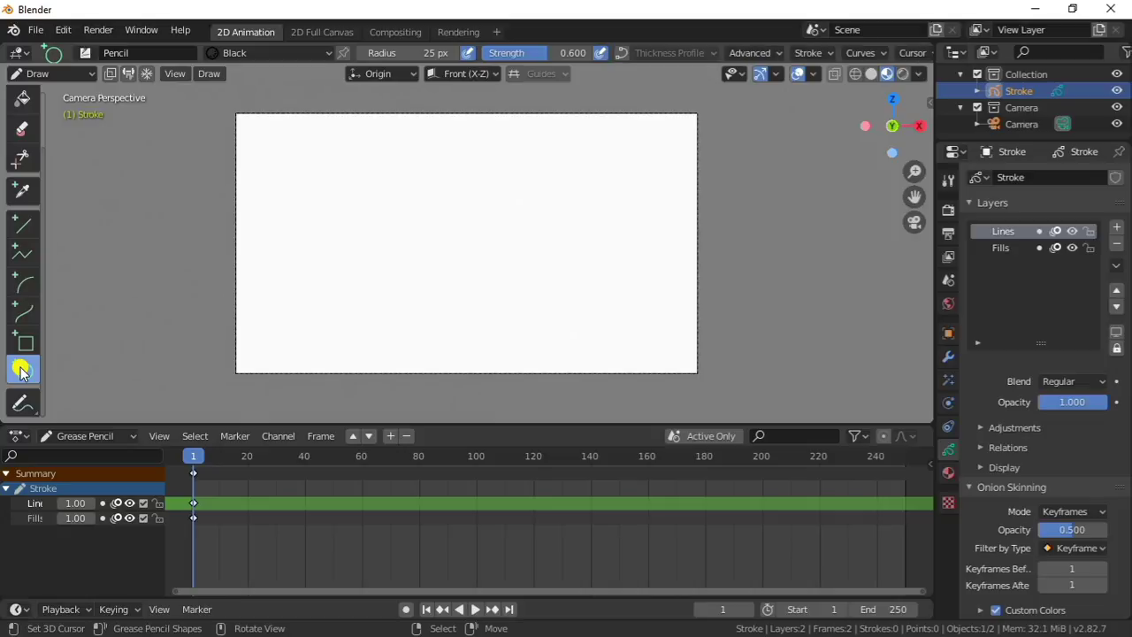
Raise stroke strength to 1.000 and draw a small black circle near the canvas's left edge
{"action": "left_click_drag", "start_coordinate": [526, 52], "coordinate": [594, 55]}
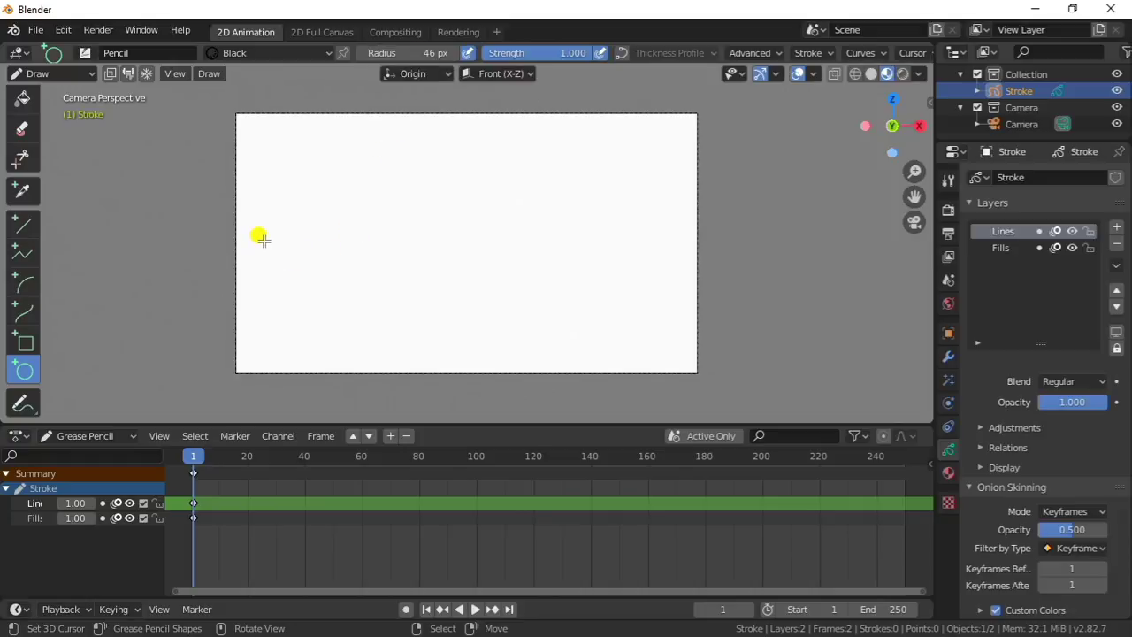
{"action": "scroll", "coordinate": [262, 238], "scroll_direction": "up", "scroll_amount": 1}
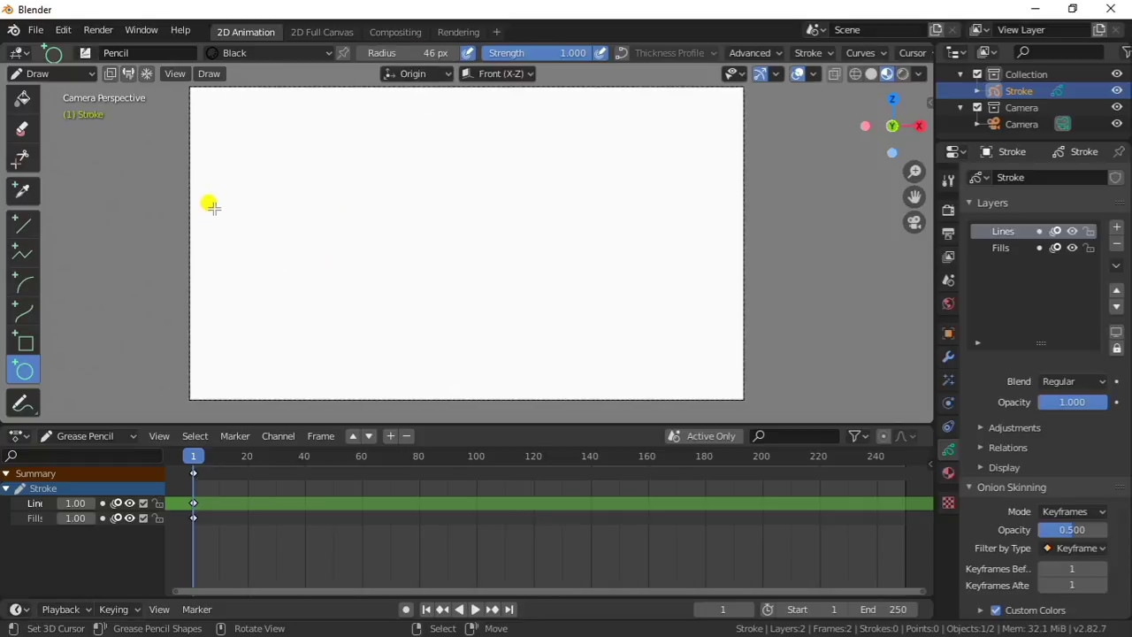
{"action": "left_click_drag", "start_coordinate": [190, 204], "coordinate": [239, 253]}
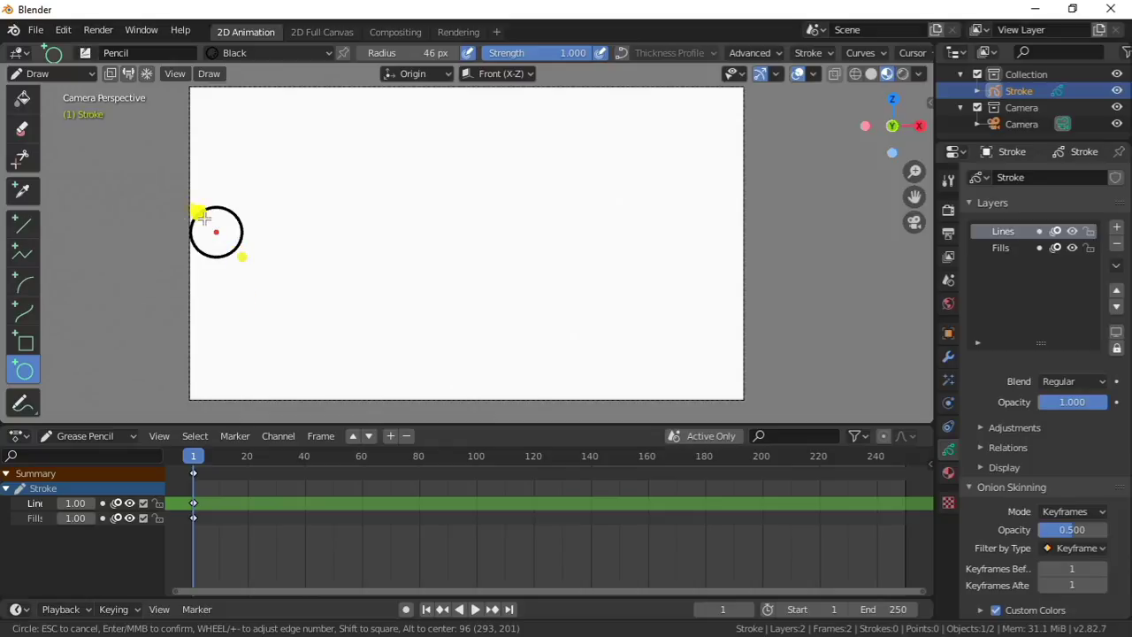
{"action": "mouse_move", "coordinate": [239, 253]}
{"action": "left_mouse_down"}
{"action": "mouse_move", "coordinate": [250, 218]}
{"action": "mouse_move", "coordinate": [242, 256]}
{"action": "left_mouse_up"}
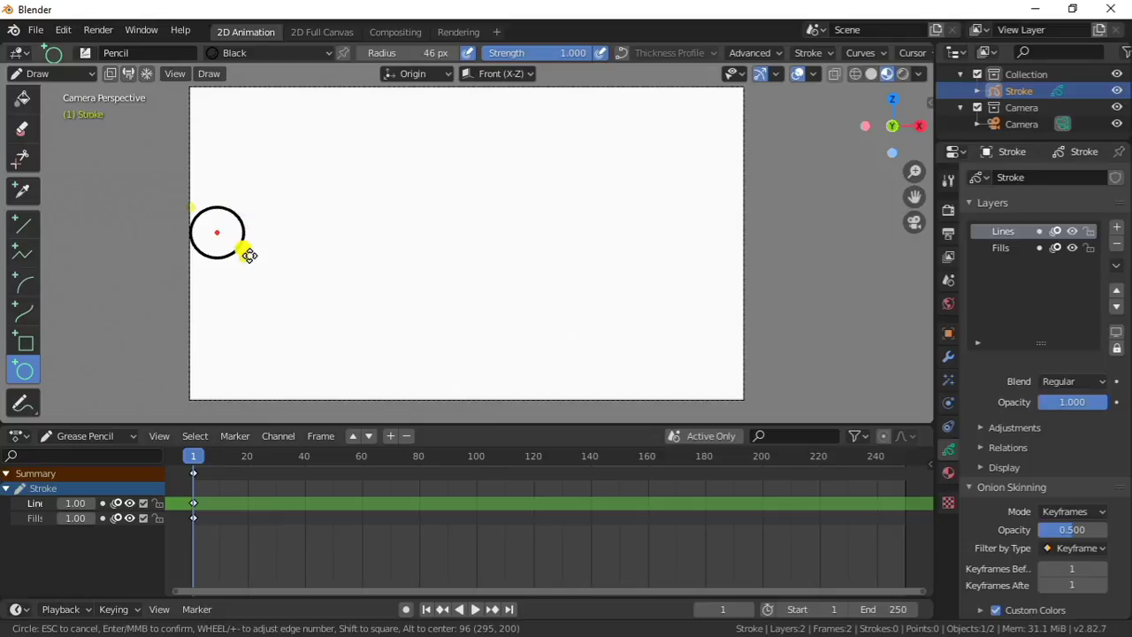
Confirm the first circle and draw a slightly smaller circle below it on frame 3
{"action": "key", "text": "Return"}
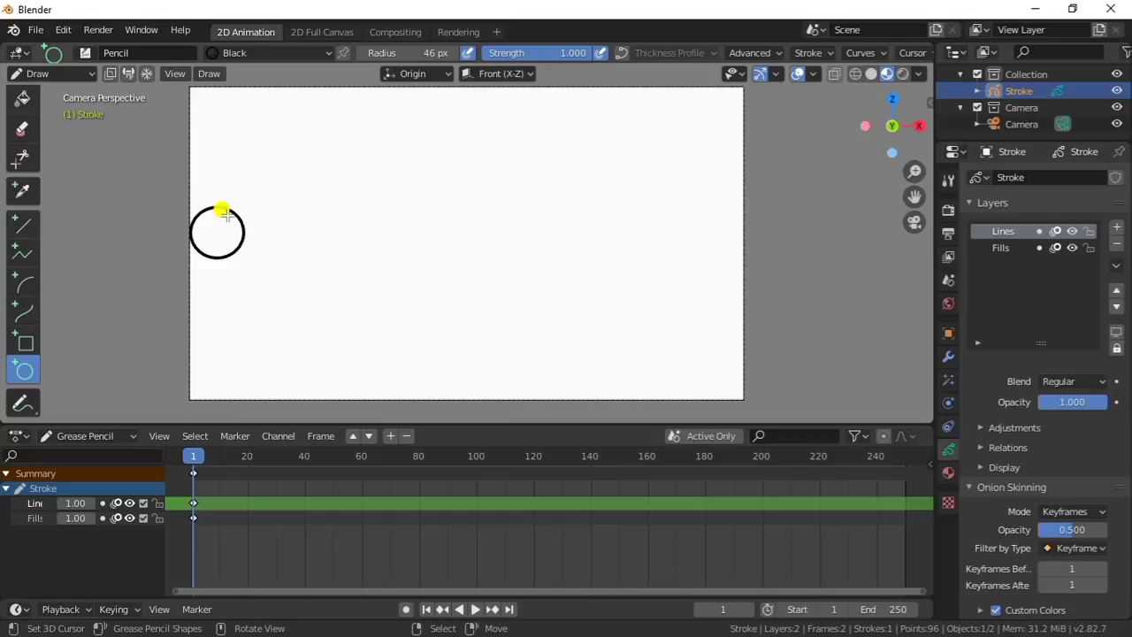
{"action": "key", "text": "Right"}
{"action": "key", "text": "Right"}
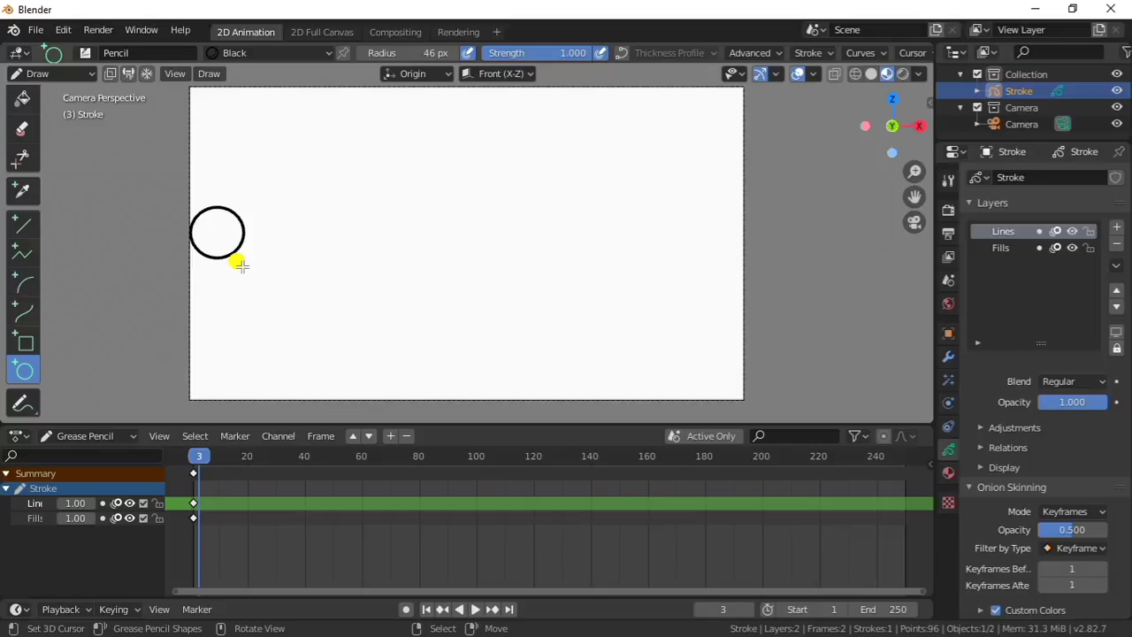
{"action": "left_click_drag", "start_coordinate": [219, 276], "coordinate": [280, 334]}
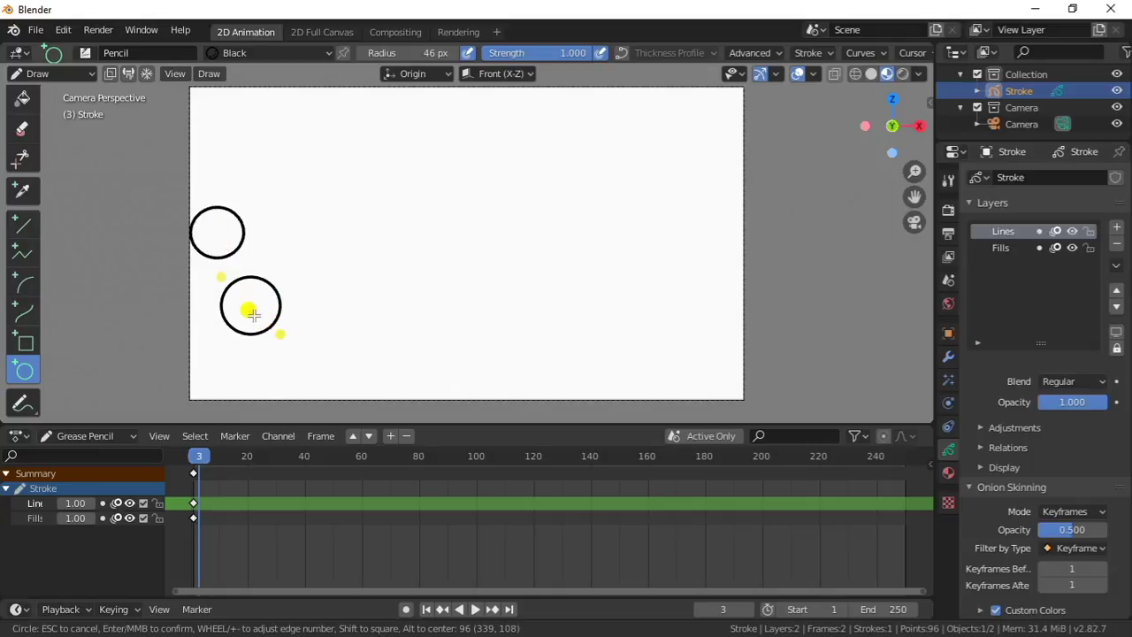
{"action": "left_click_drag", "start_coordinate": [279, 334], "coordinate": [275, 328]}
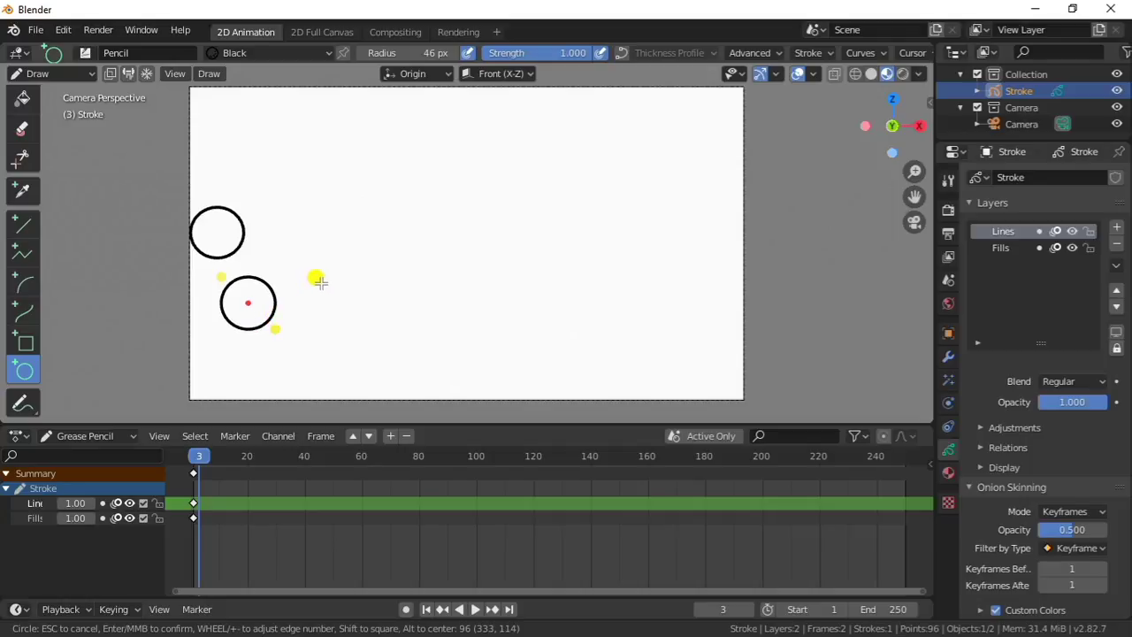
{"action": "key", "text": "Return"}
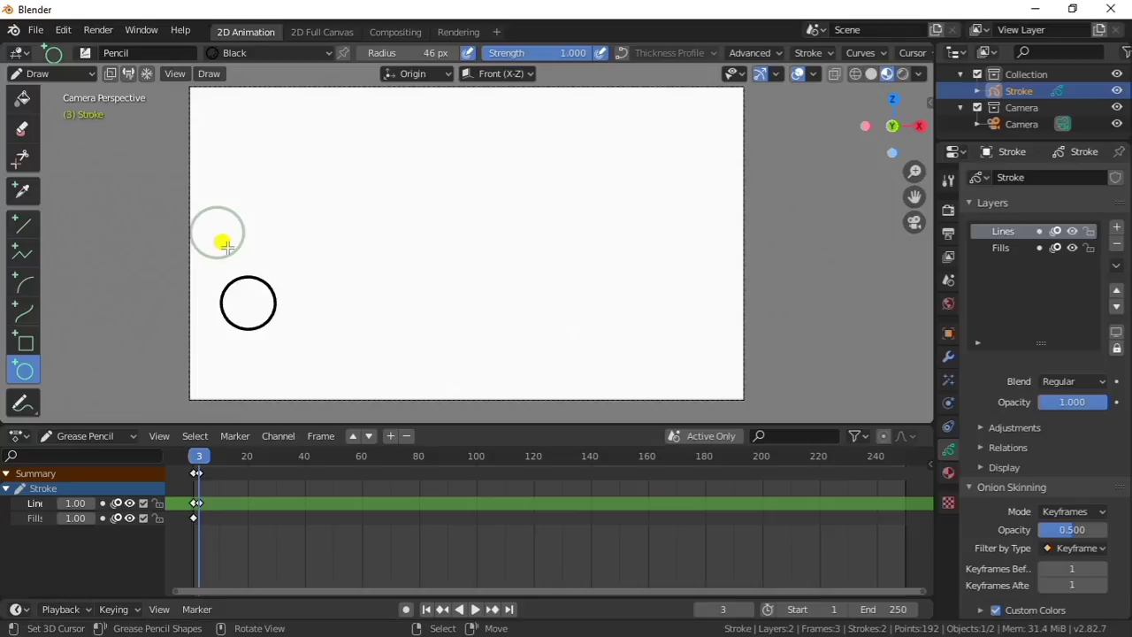
Draw the ball at the bottom on frame 6, squashed into a flat ellipse
{"action": "key", "text": "Right"}
{"action": "key", "text": "Right"}
{"action": "key", "text": "Right"}
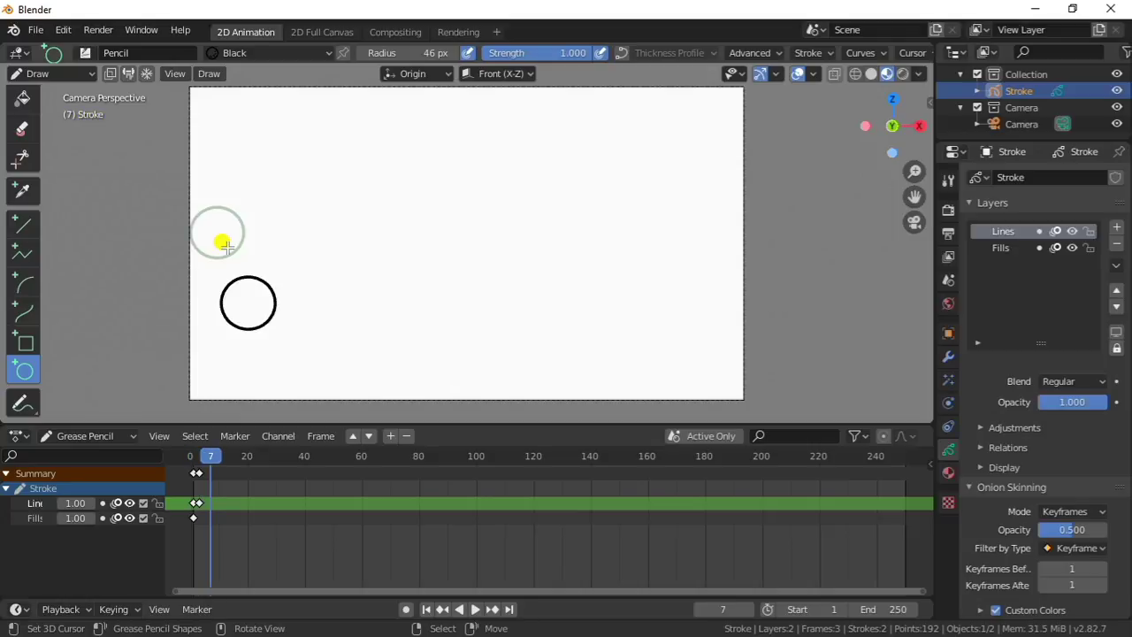
{"action": "key", "text": "Left"}
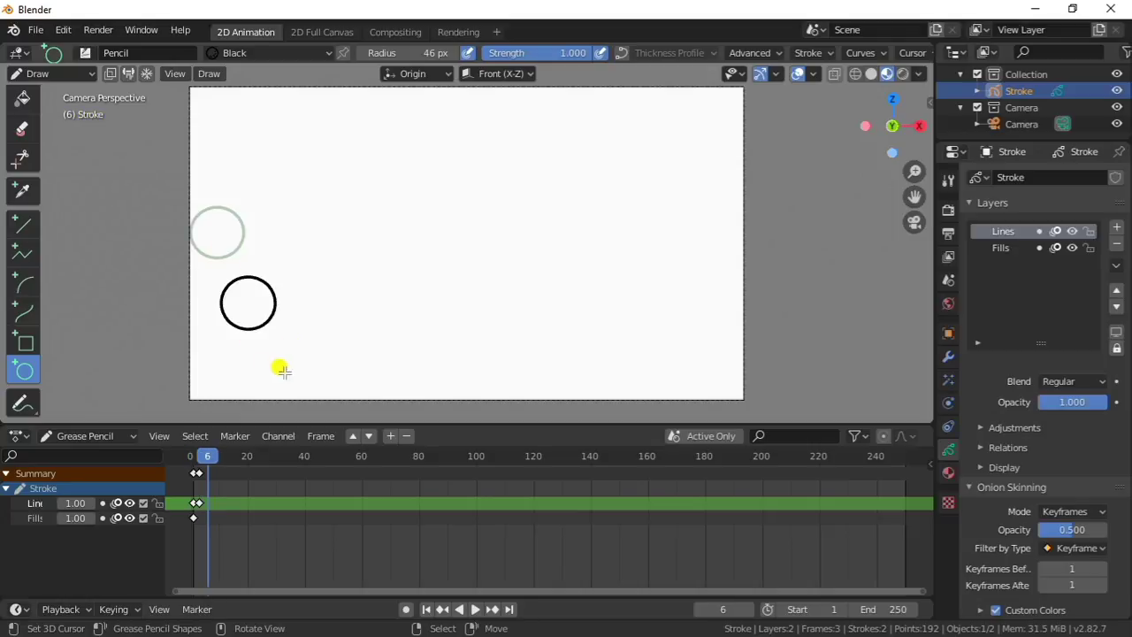
{"action": "left_click_drag", "start_coordinate": [256, 338], "coordinate": [305, 389]}
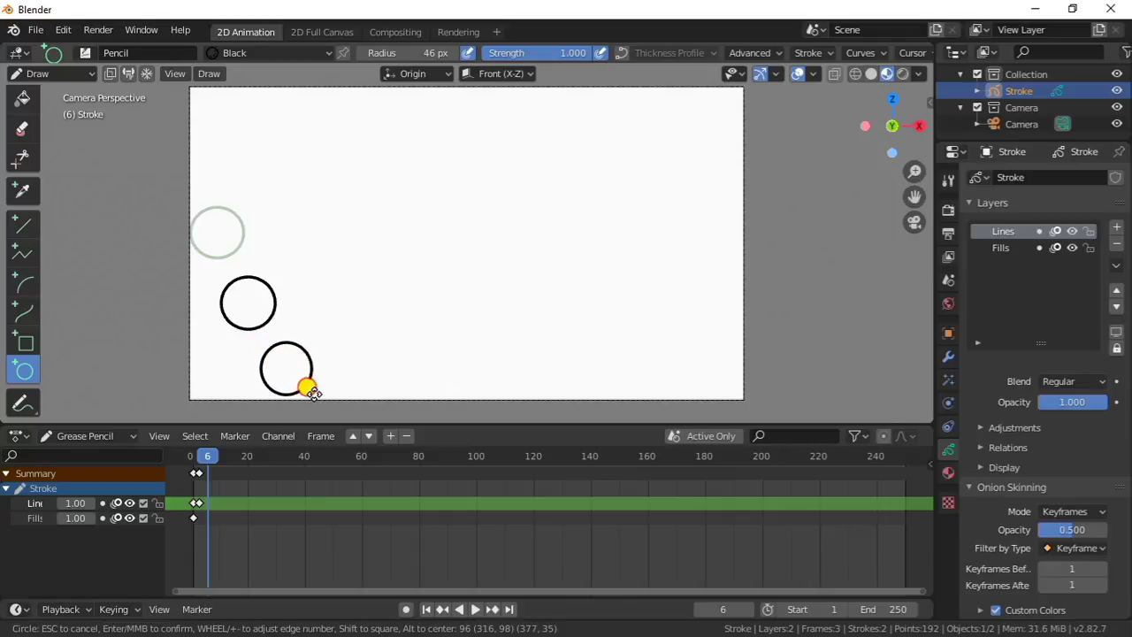
{"action": "left_click_drag", "start_coordinate": [305, 388], "coordinate": [320, 393]}
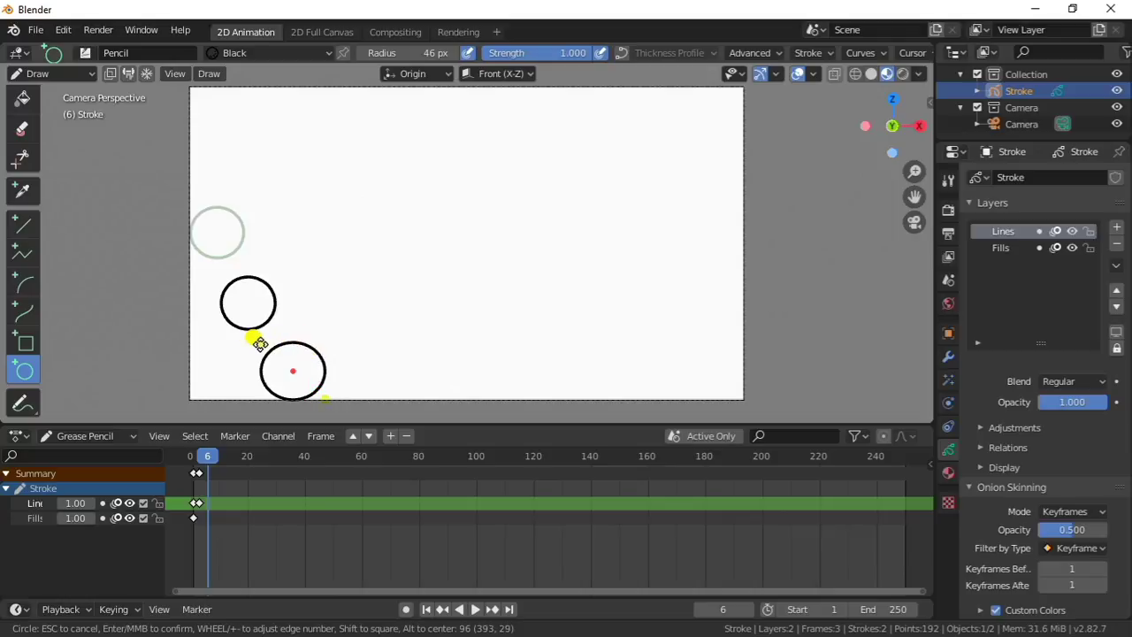
{"action": "left_click_drag", "start_coordinate": [260, 344], "coordinate": [261, 351]}
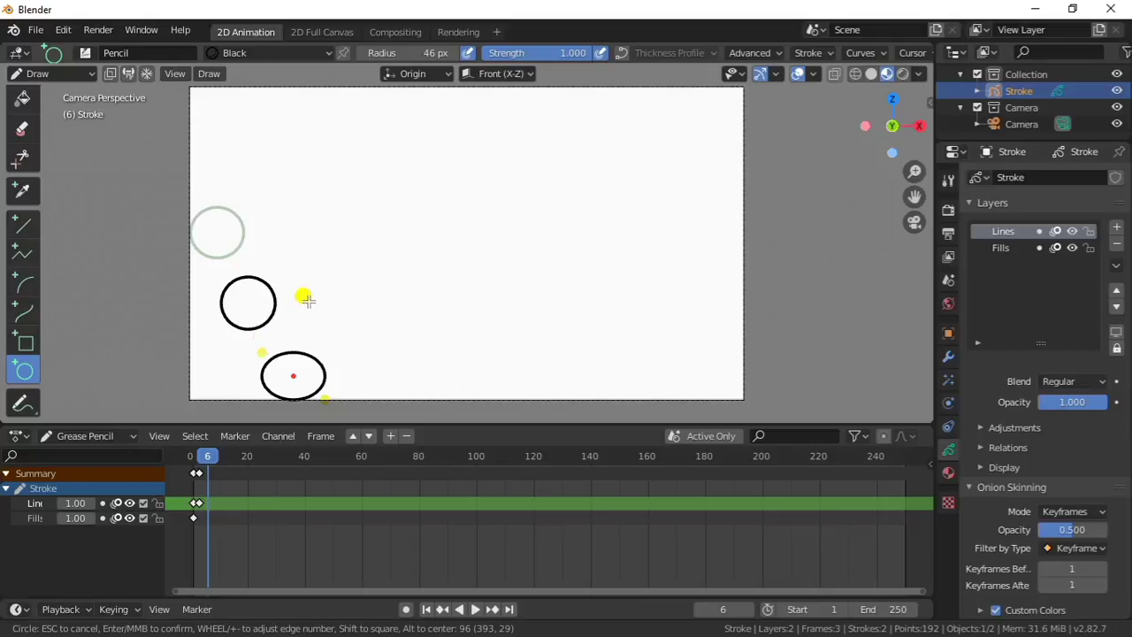
{"action": "key", "text": "Return"}
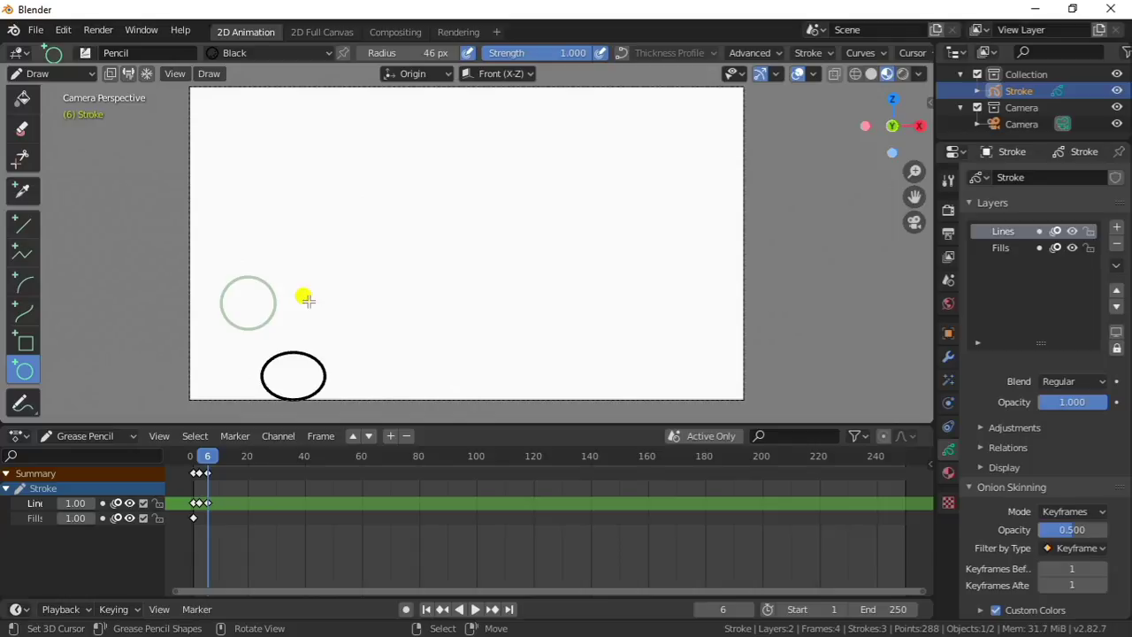
Draw the ball rising at frame 9 and higher up to the right at frame 12
{"action": "key", "text": "Right"}
{"action": "key", "text": "Right"}
{"action": "key", "text": "Right"}
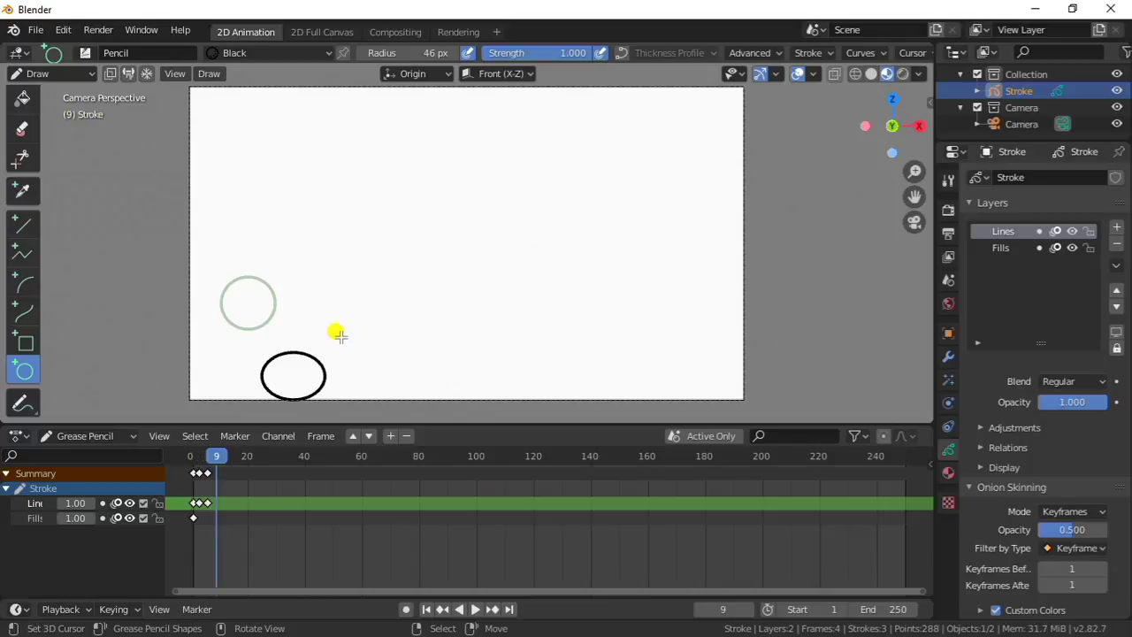
{"action": "left_click_drag", "start_coordinate": [341, 287], "coordinate": [398, 345]}
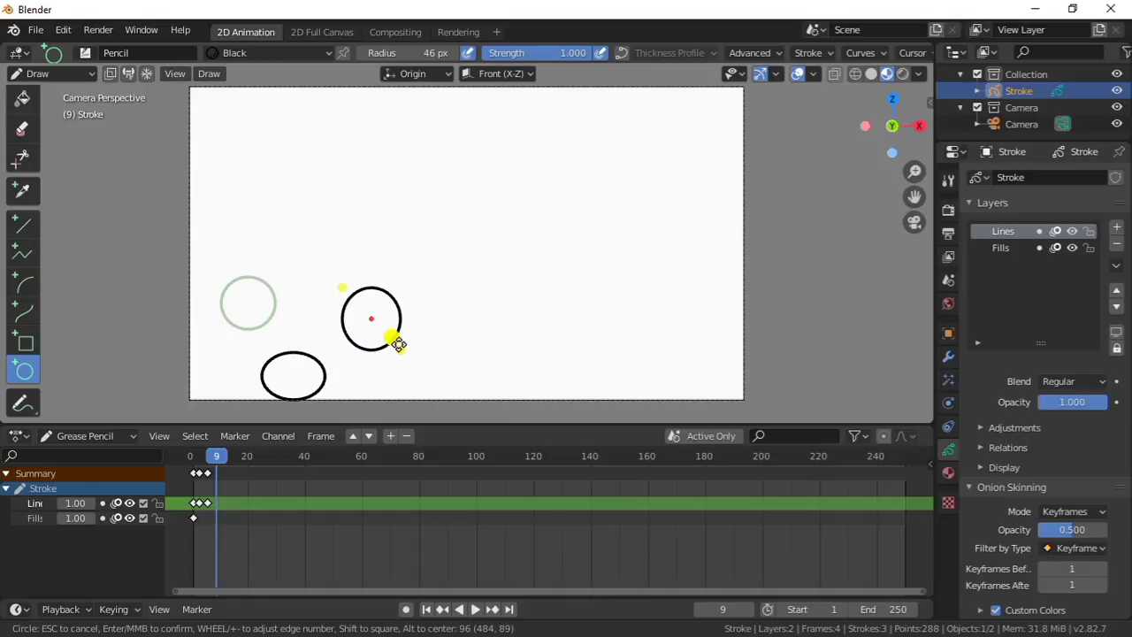
{"action": "left_click", "coordinate": [384, 288]}
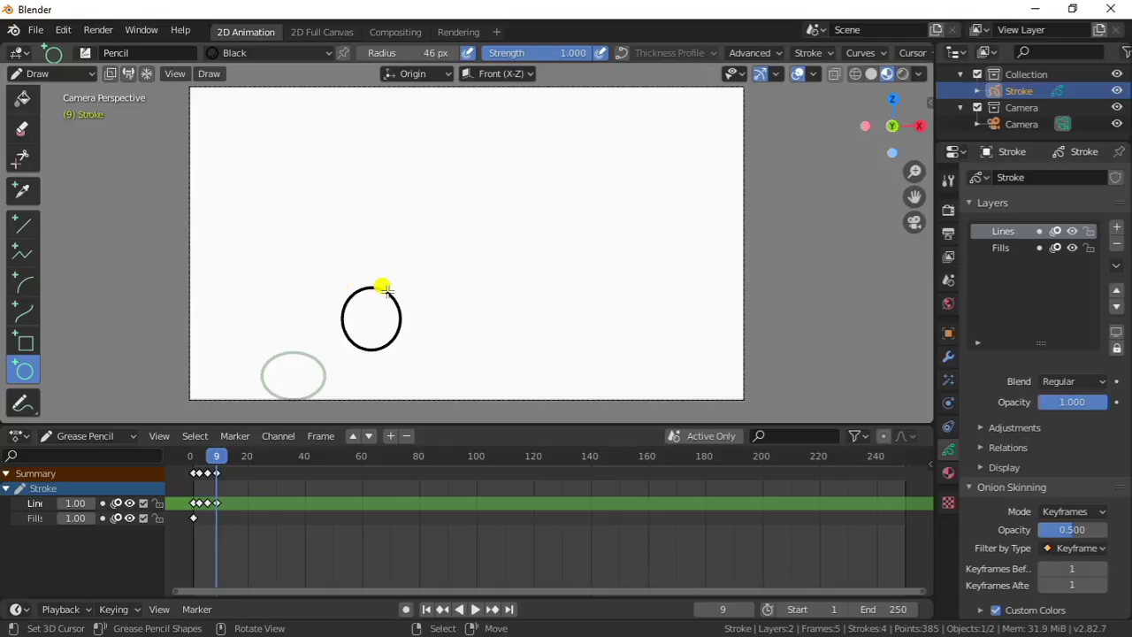
{"action": "key", "text": "Right"}
{"action": "key", "text": "Right"}
{"action": "key", "text": "Right"}
{"action": "left_click_drag", "start_coordinate": [399, 233], "coordinate": [452, 288]}
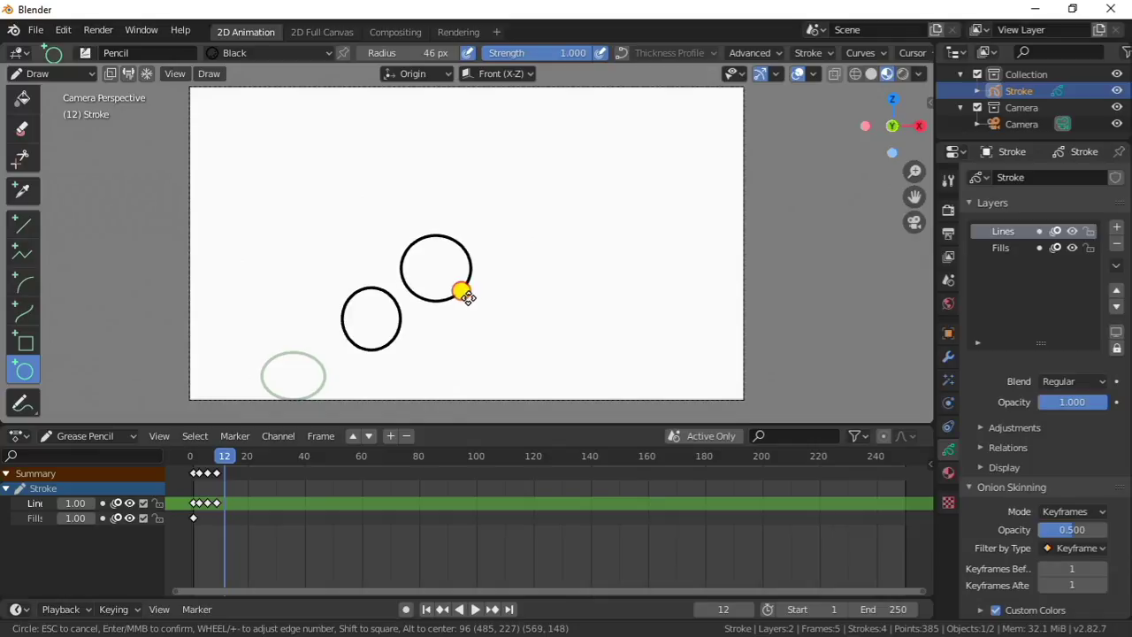
{"action": "left_click_drag", "start_coordinate": [452, 288], "coordinate": [459, 290]}
Commit the frame-12 circle and draw the ball descending to the right on frame 15
{"action": "key", "text": "Return"}
{"action": "key", "text": "Right"}
{"action": "key", "text": "Right"}
{"action": "key", "text": "Right"}
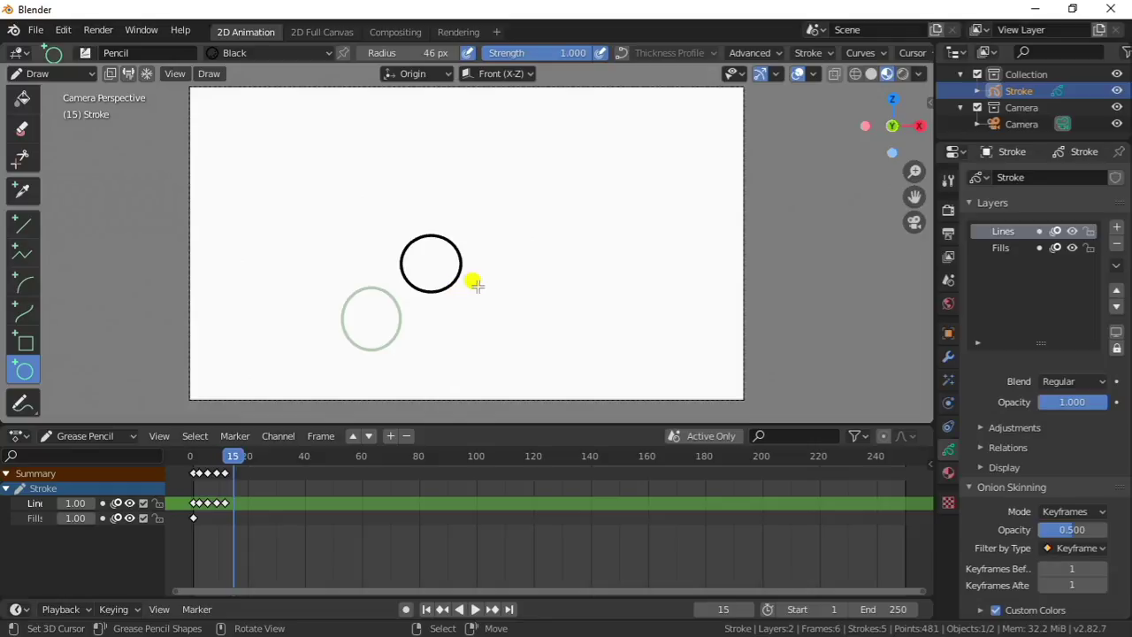
{"action": "left_click_drag", "start_coordinate": [473, 264], "coordinate": [531, 326]}
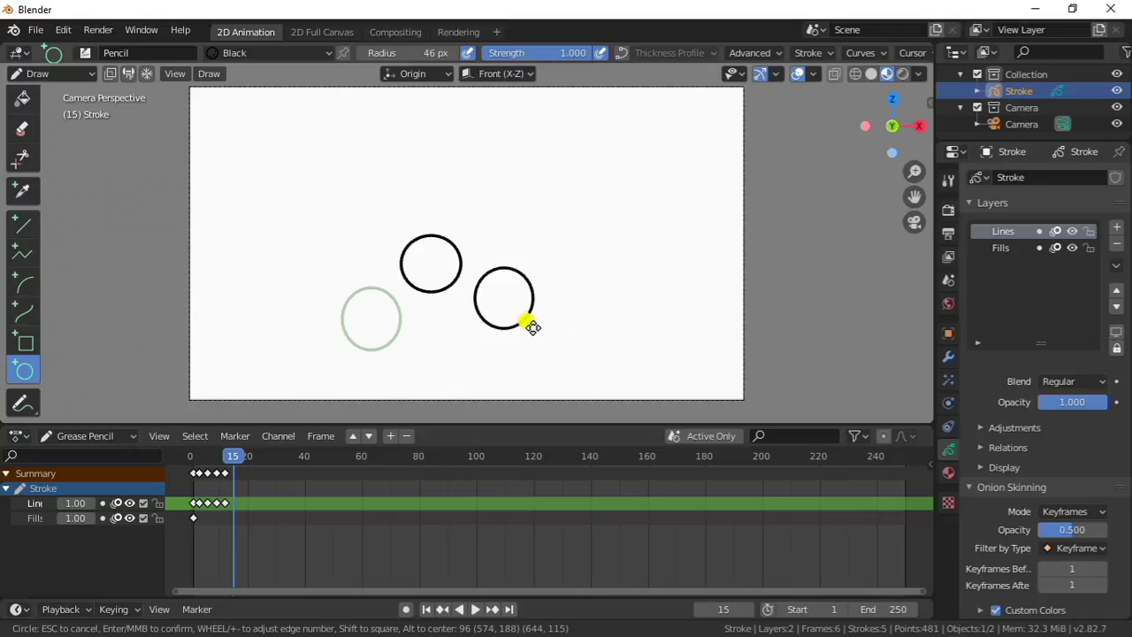
{"action": "key", "text": "Return"}
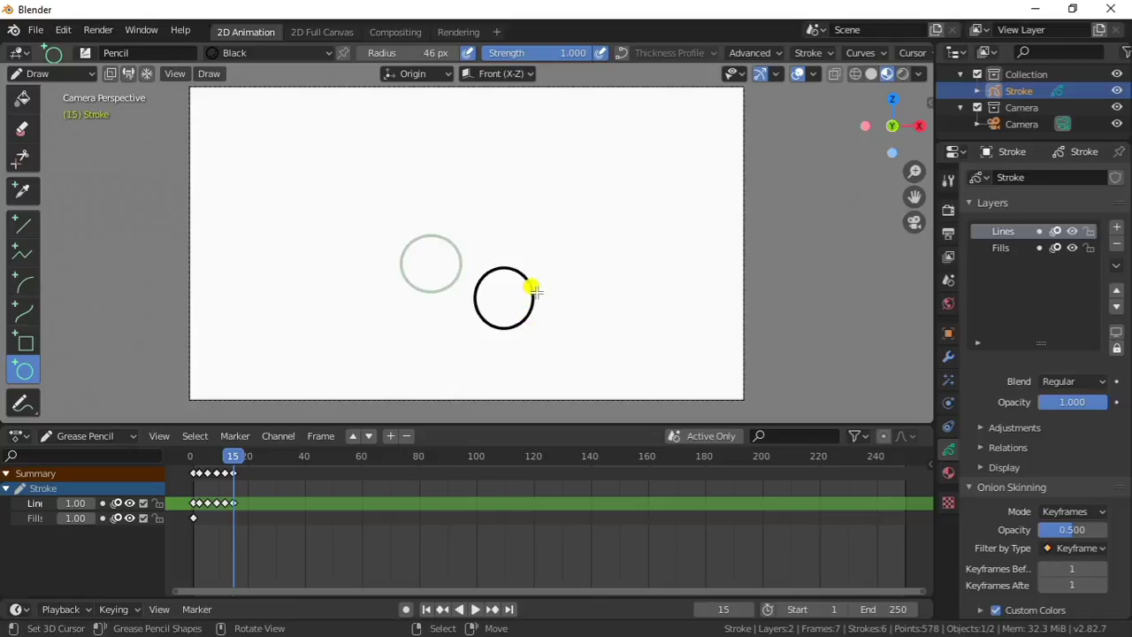
Draw the ball at the bottom on frame 18, squashed into an ellipse
{"action": "key", "text": "Right"}
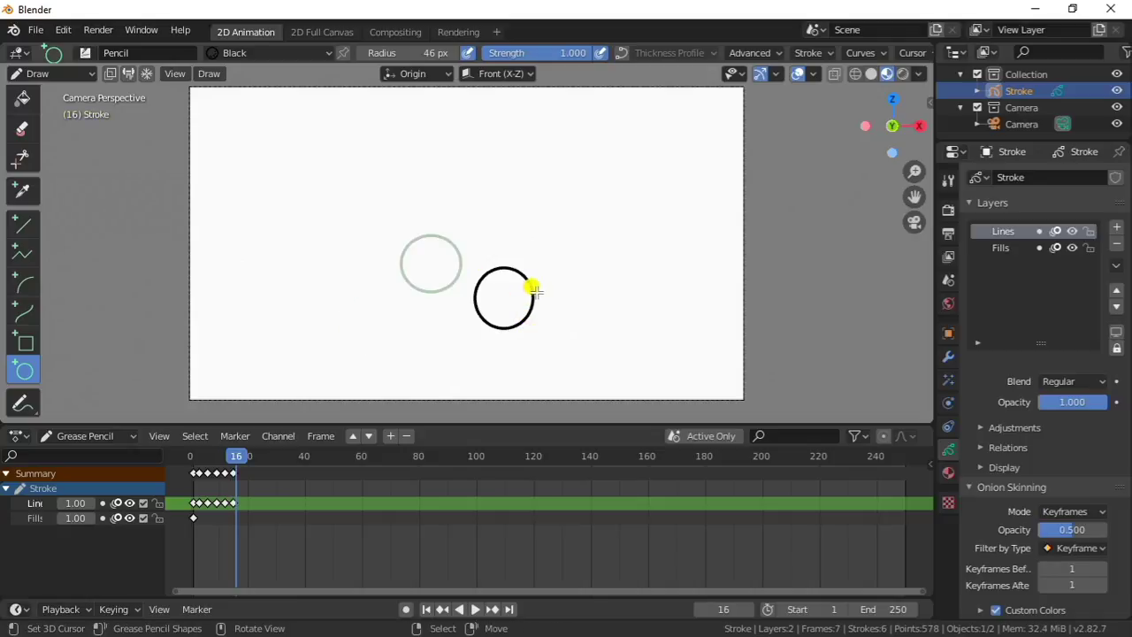
{"action": "key", "text": "Right"}
{"action": "key", "text": "Right"}
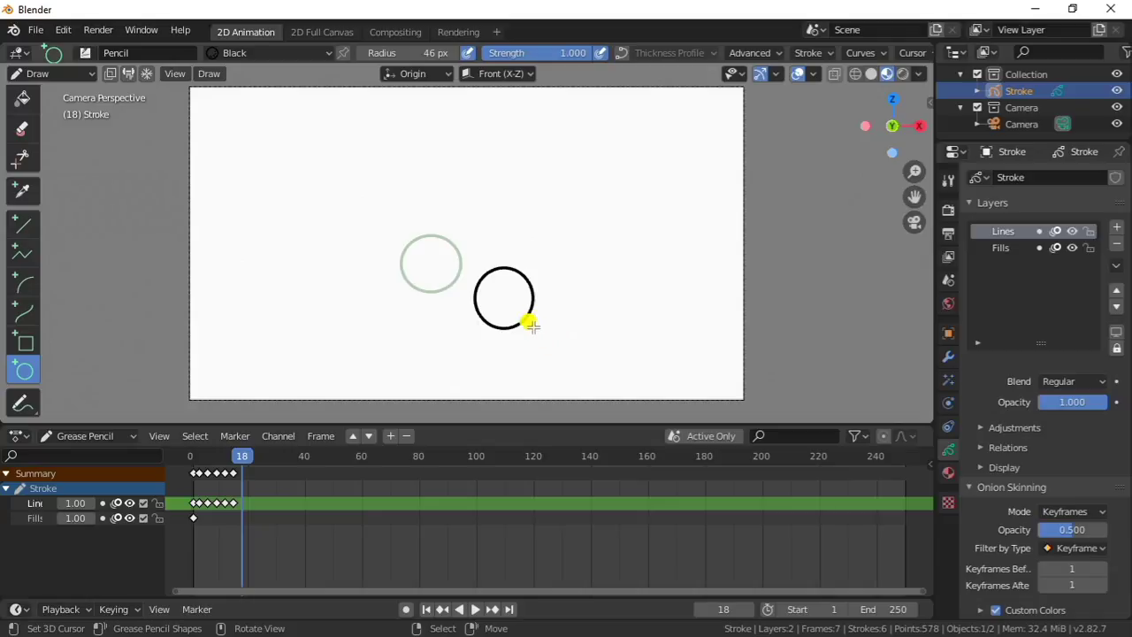
{"action": "mouse_move", "coordinate": [525, 328]}
{"action": "left_mouse_down"}
{"action": "mouse_move", "coordinate": [581, 393]}
{"action": "mouse_move", "coordinate": [596, 389]}
{"action": "left_mouse_up"}
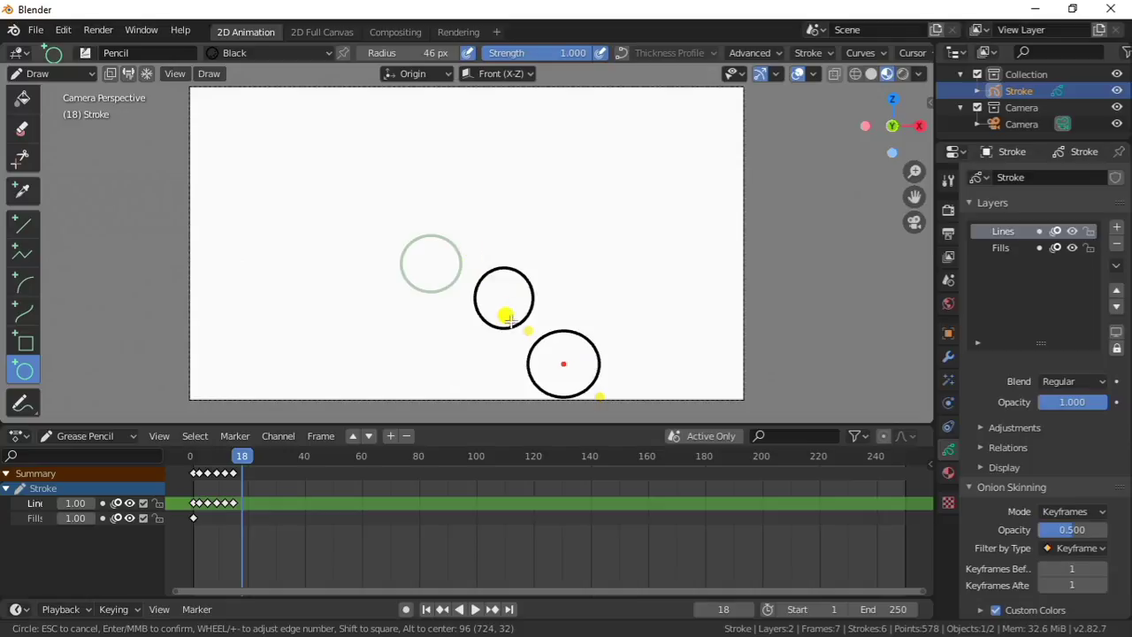
{"action": "left_click_drag", "start_coordinate": [525, 329], "coordinate": [526, 344]}
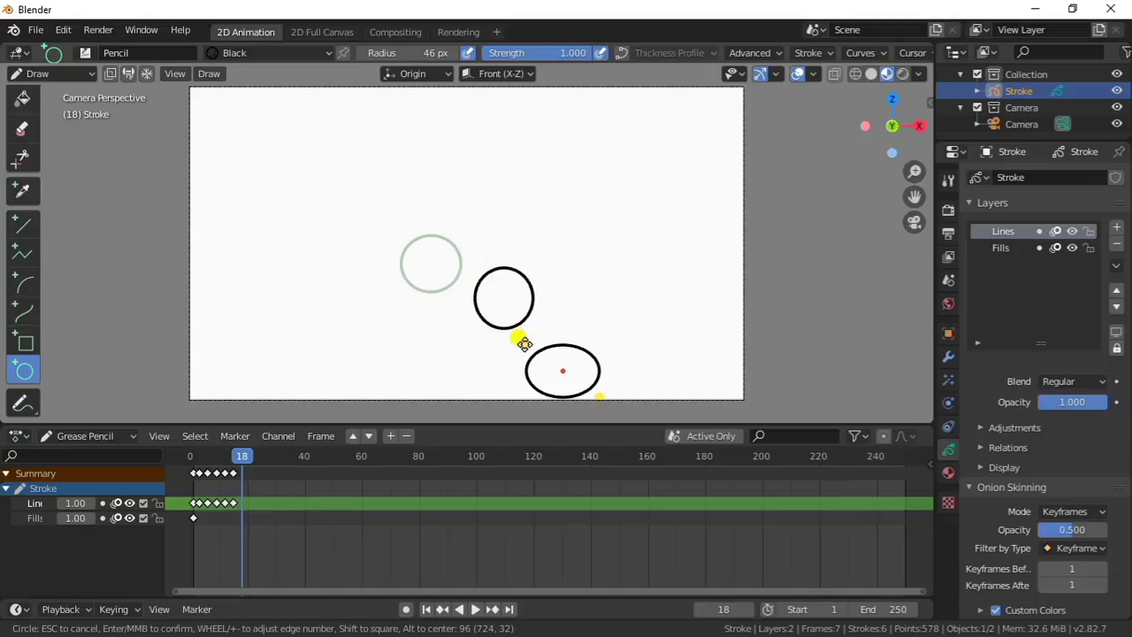
{"action": "key", "text": "Return"}
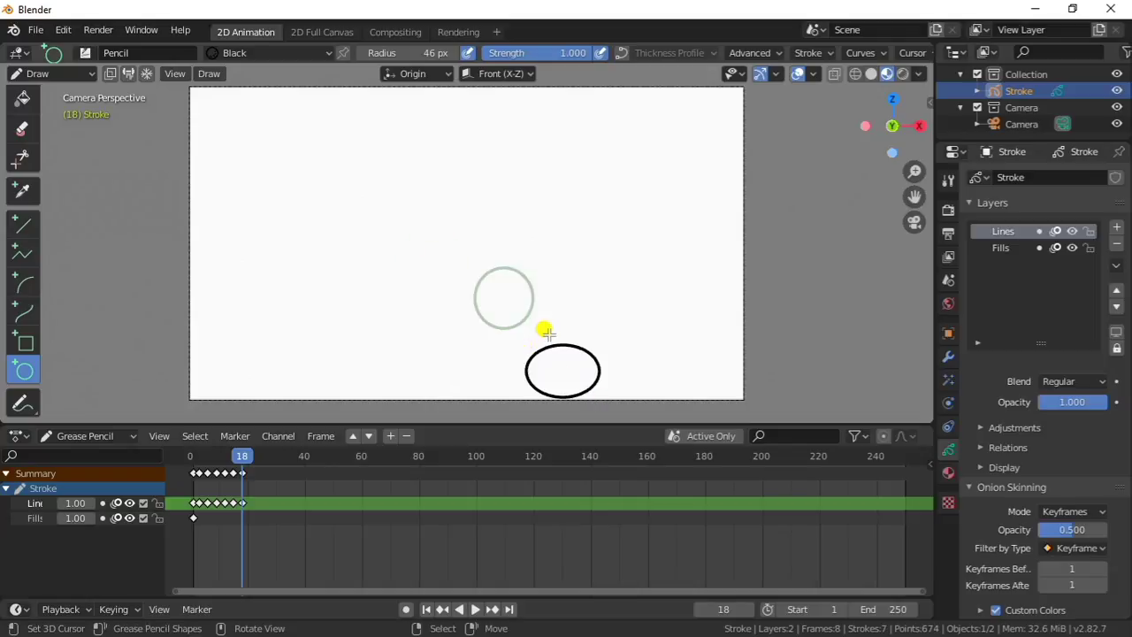
Draw the ball bouncing up-right on frames 22 and 25, then return to frame 1
{"action": "key", "text": "Right"}
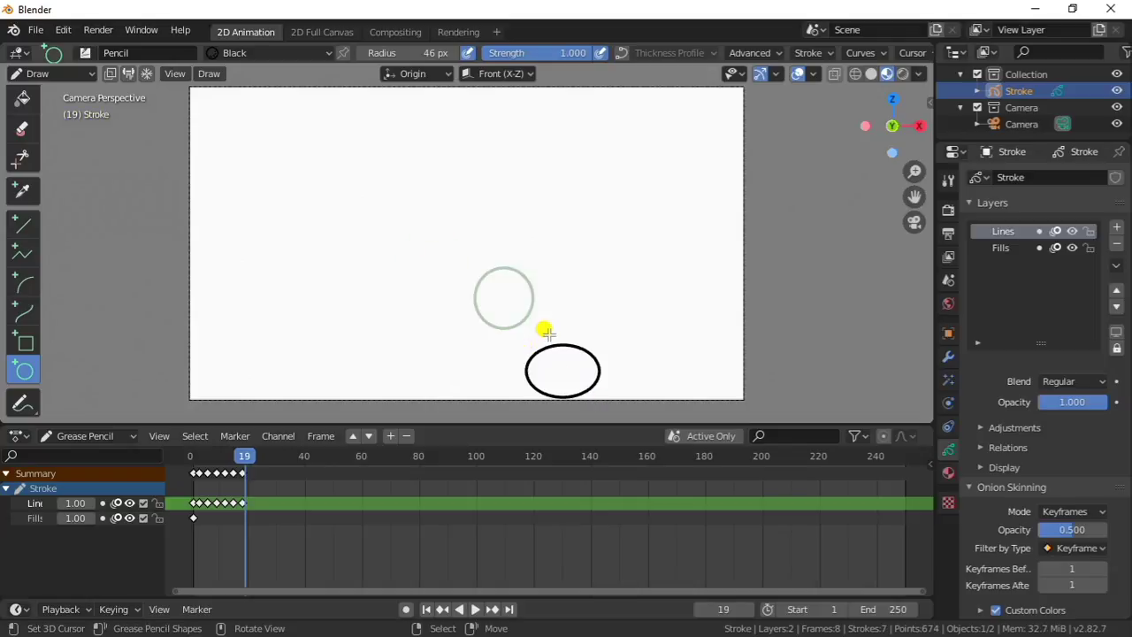
{"action": "key", "text": "Right"}
{"action": "key", "text": "Right"}
{"action": "key", "text": "Right"}
{"action": "left_click_drag", "start_coordinate": [630, 282], "coordinate": [683, 330]}
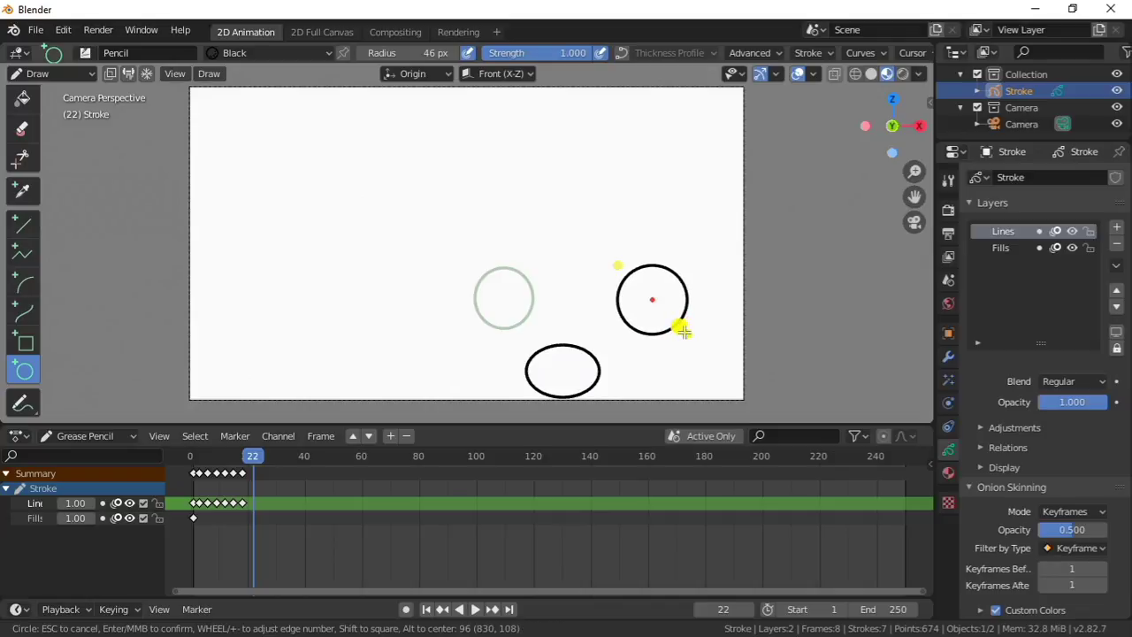
{"action": "key", "text": "Return"}
{"action": "key", "text": "Right"}
{"action": "key", "text": "Right"}
{"action": "key", "text": "Right"}
{"action": "mouse_move", "coordinate": [699, 217]}
{"action": "left_mouse_down"}
{"action": "mouse_move", "coordinate": [747, 271]}
{"action": "mouse_move", "coordinate": [775, 277]}
{"action": "mouse_move", "coordinate": [766, 270]}
{"action": "left_mouse_up"}
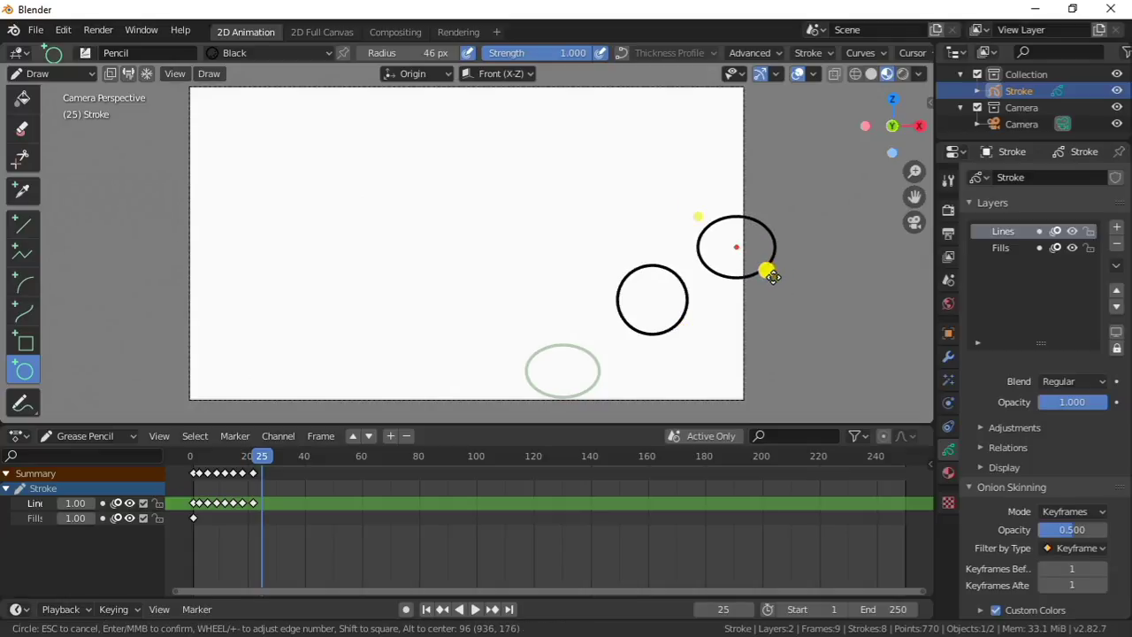
{"action": "key", "text": "Return"}
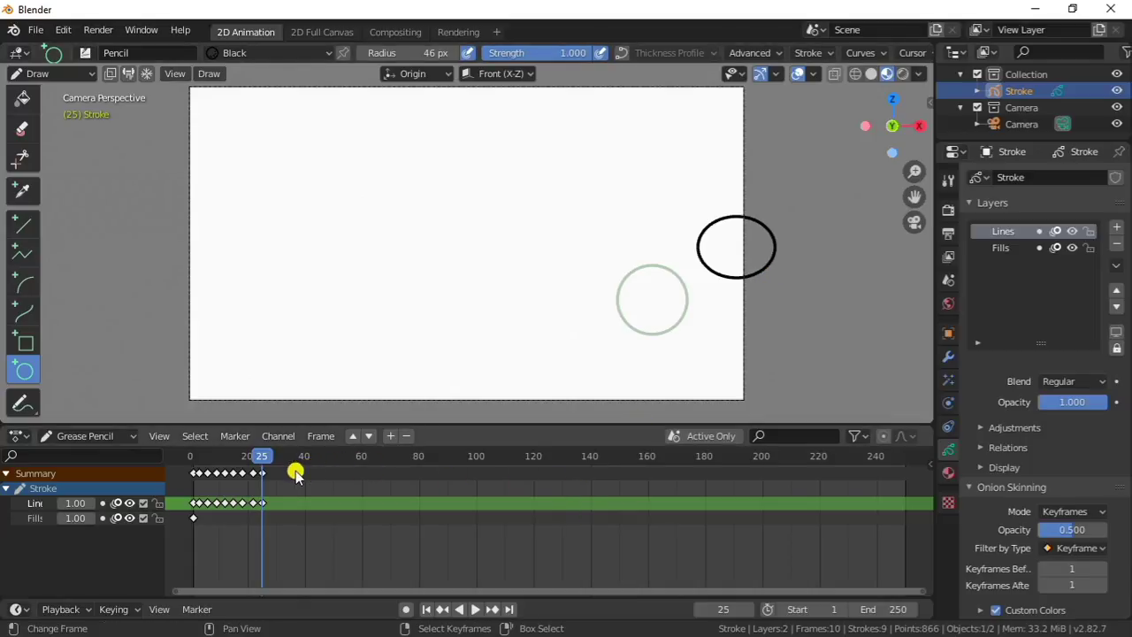
{"action": "left_click", "coordinate": [427, 609]}
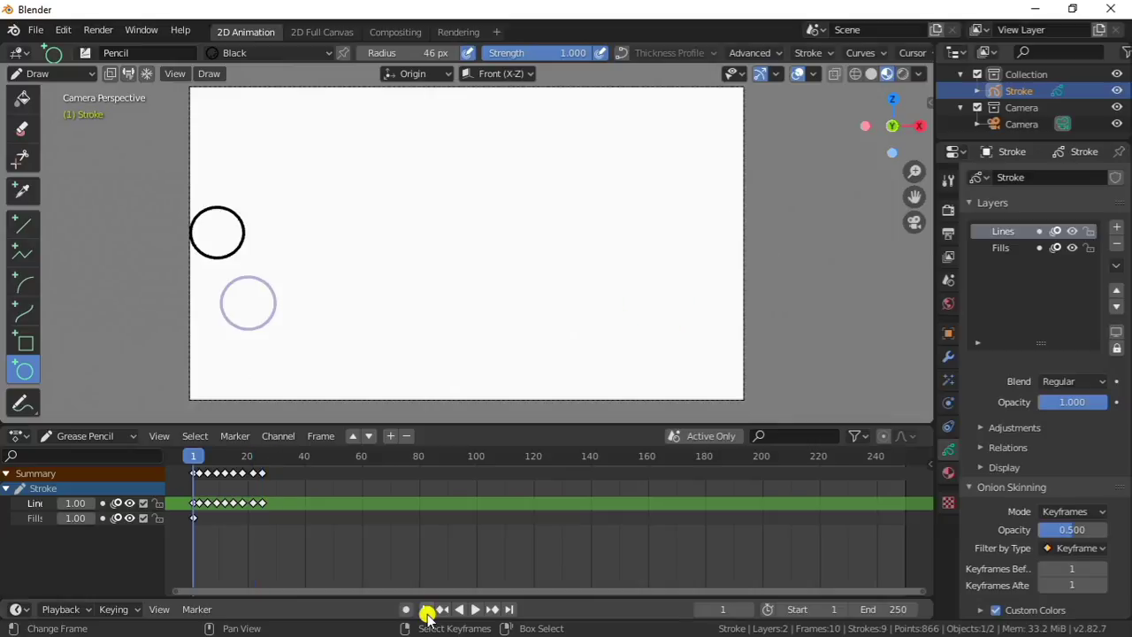
Play the bouncing-ball animation and stop it at frame 41
{"action": "left_click", "coordinate": [475, 609]}
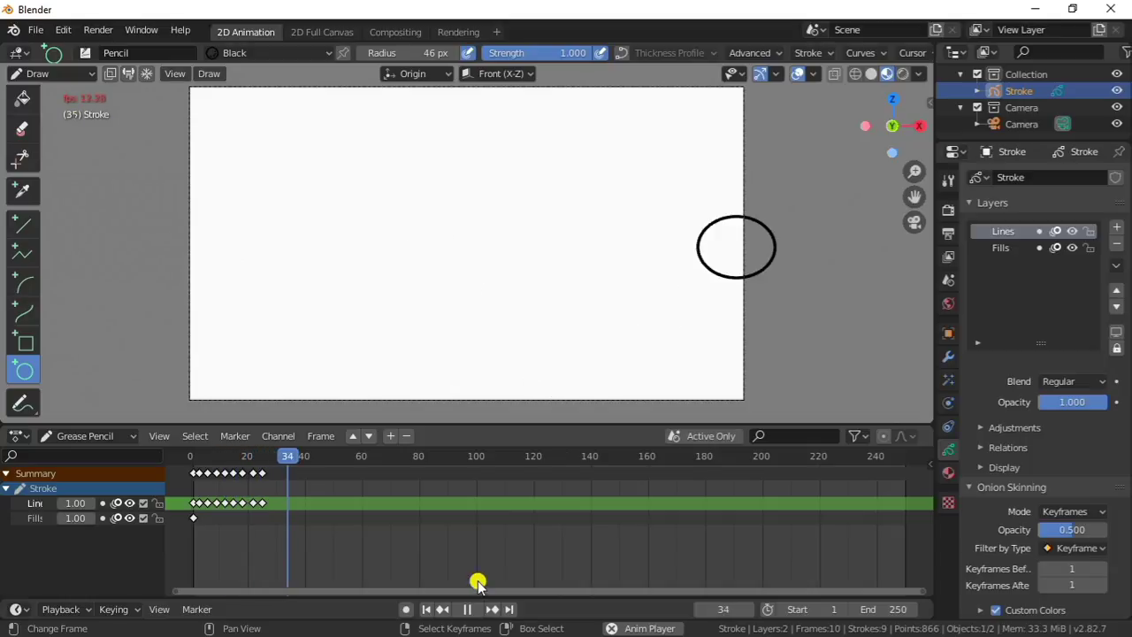
{"action": "left_click", "coordinate": [480, 609]}
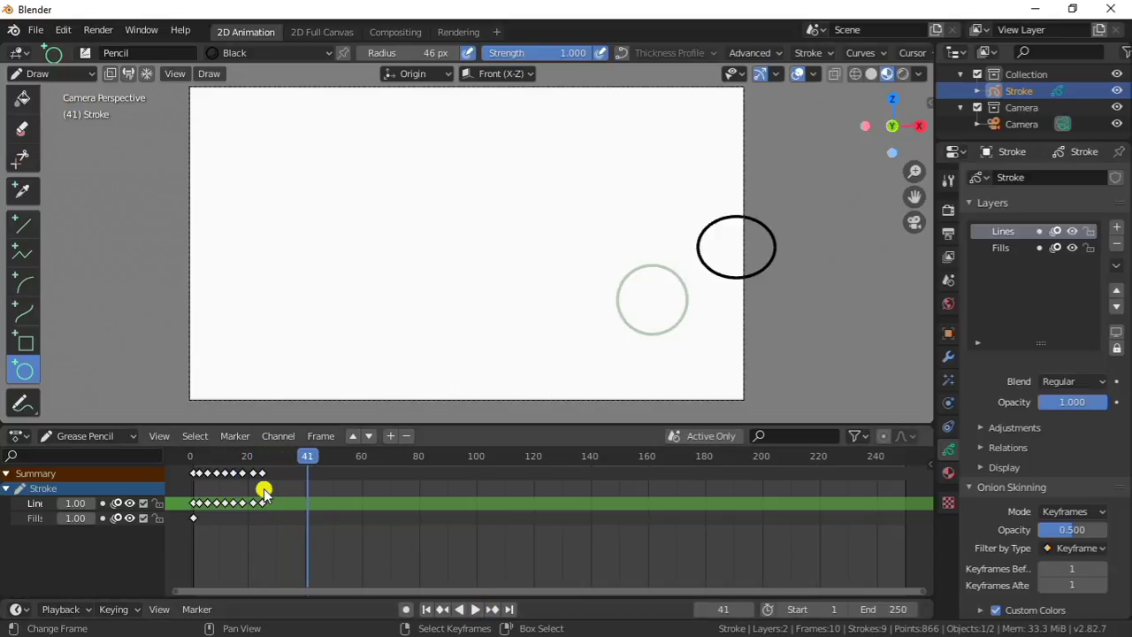